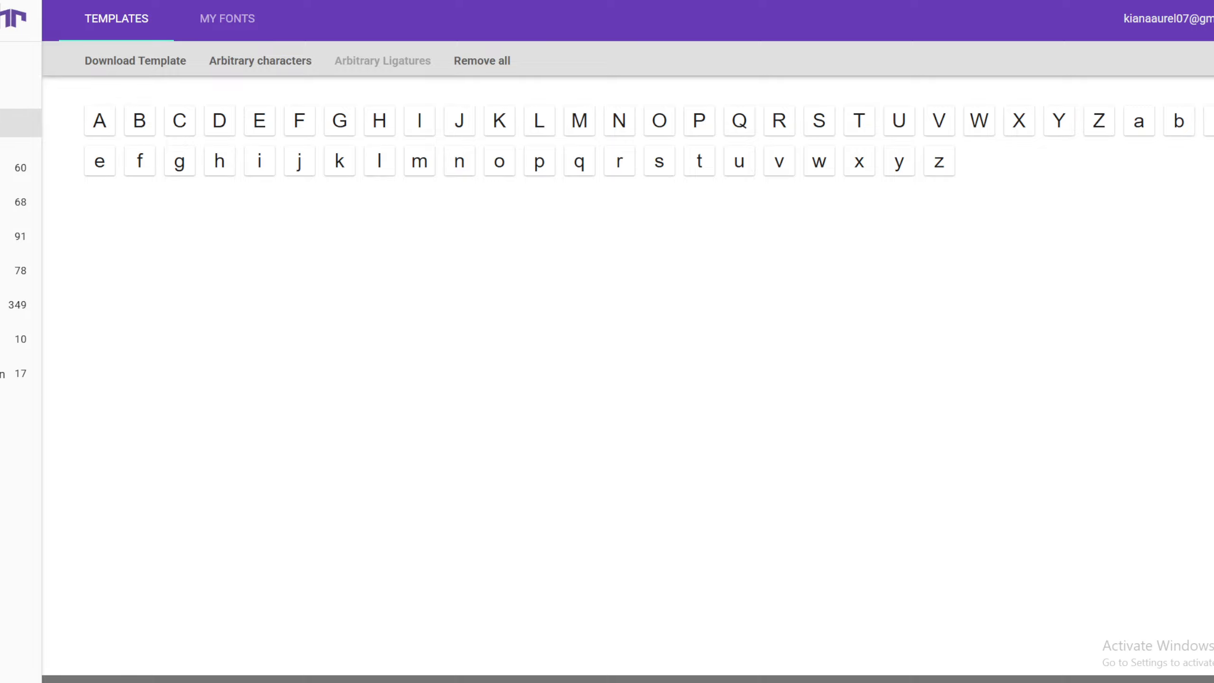
Set up the template download in PNG format with characters as background
{"action": "left_click", "coordinate": [169, 68]}
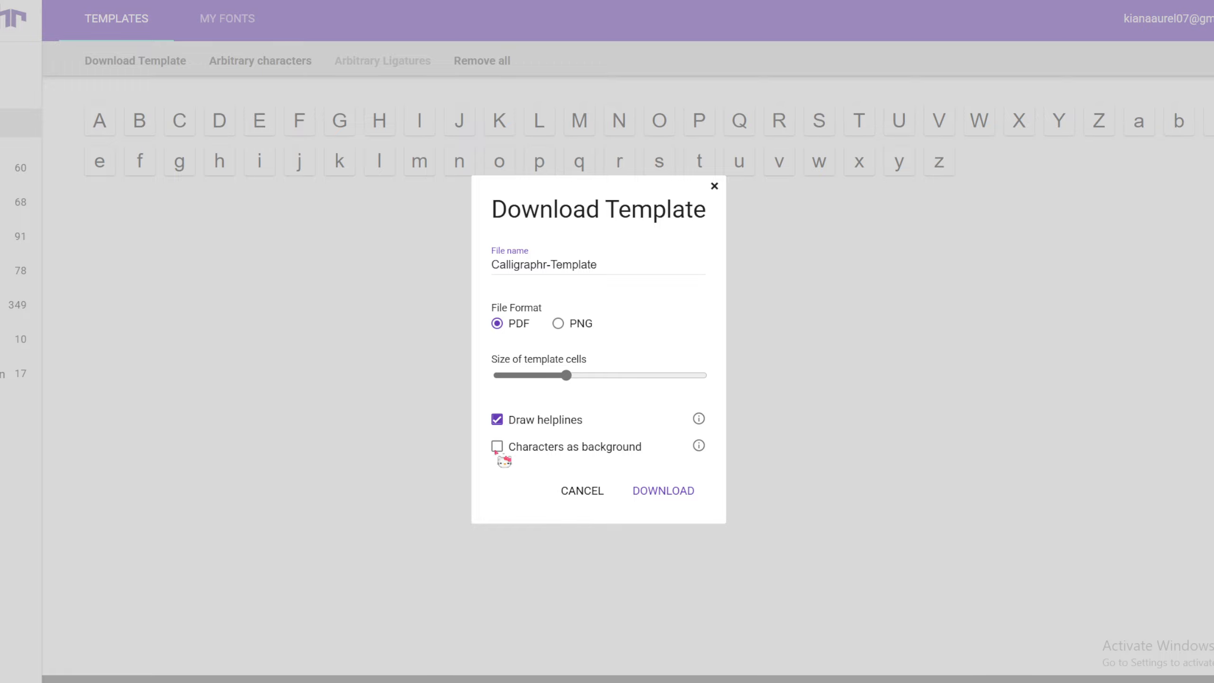
{"action": "left_click", "coordinate": [496, 447]}
{"action": "left_click", "coordinate": [497, 447]}
{"action": "left_click", "coordinate": [591, 326]}
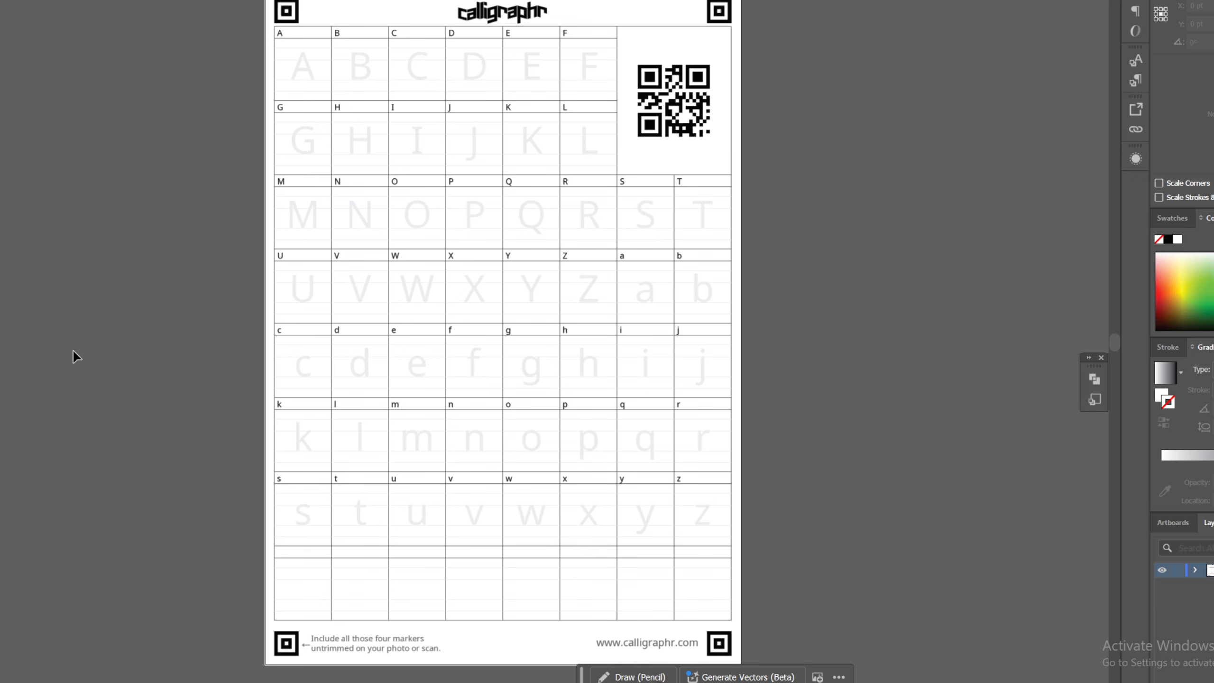
In Illustrator, add a new layer above the template for the handwritten letters
{"action": "left_click", "coordinate": [1213, 682]}
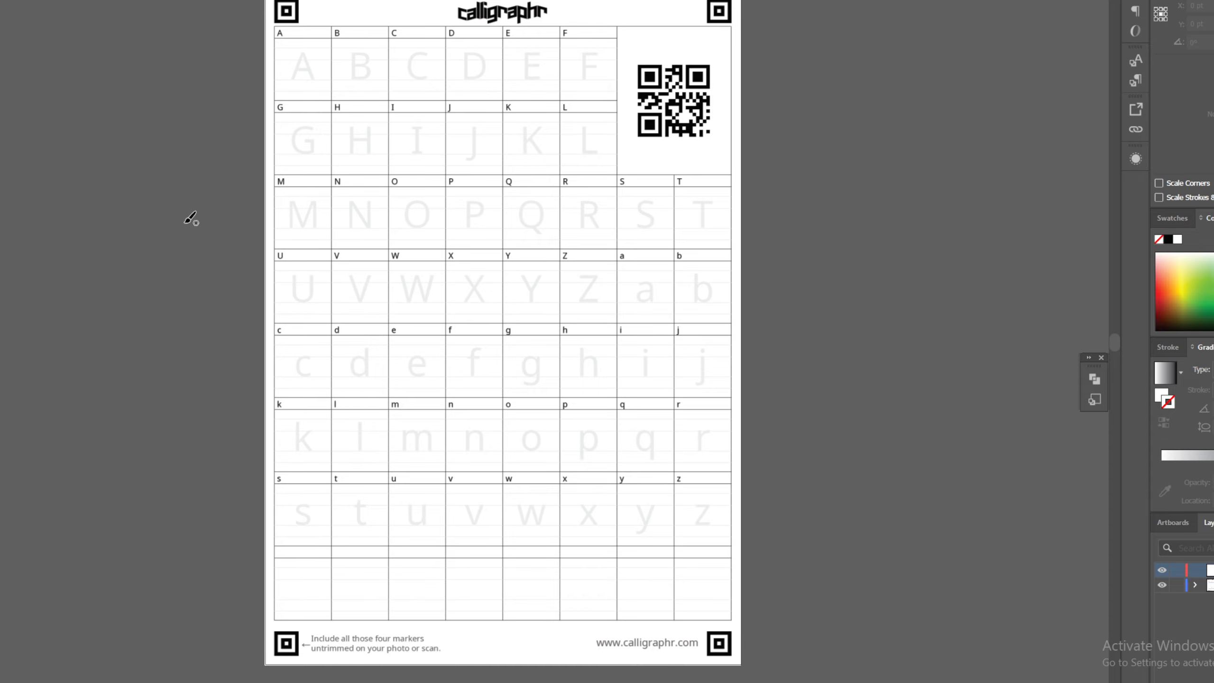
{"action": "key", "text": "ctrl+equal"}
{"action": "scroll", "coordinate": [190, 218], "scroll_direction": "up", "scroll_amount": 8}
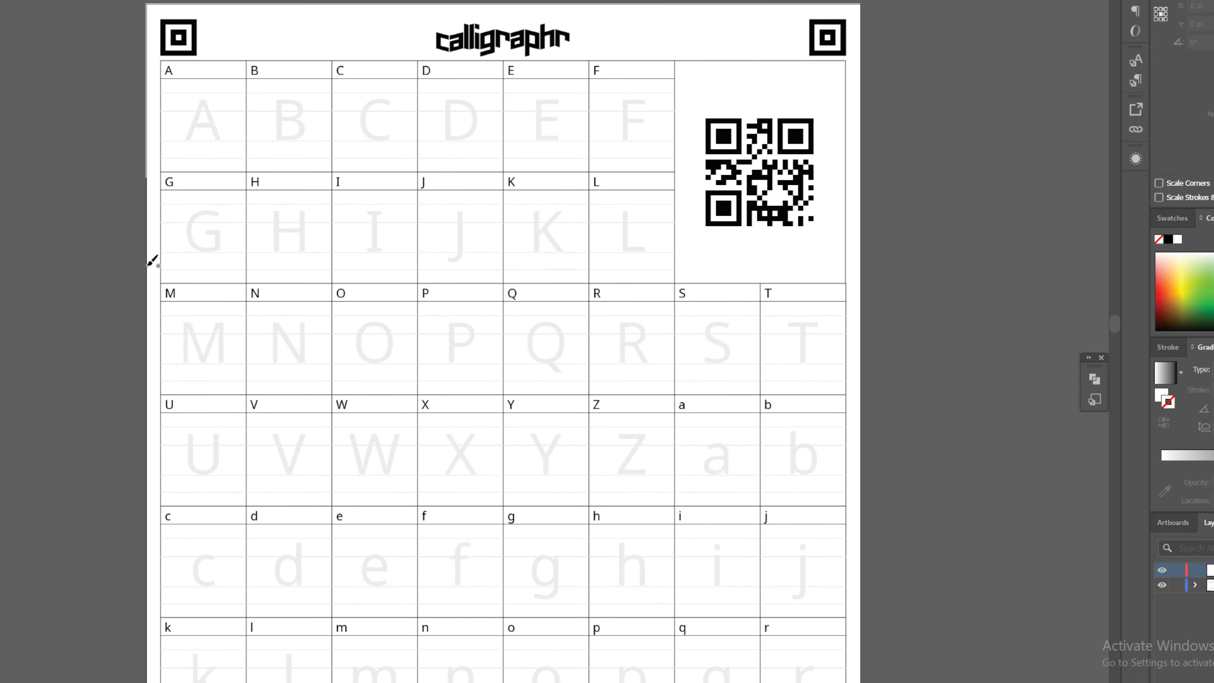
Undo the test brush stroke and set the Paintbrush to no fill with a black stroke
{"action": "left_click_drag", "start_coordinate": [199, 187], "coordinate": [204, 178]}
{"action": "key", "text": "ctrl+z"}
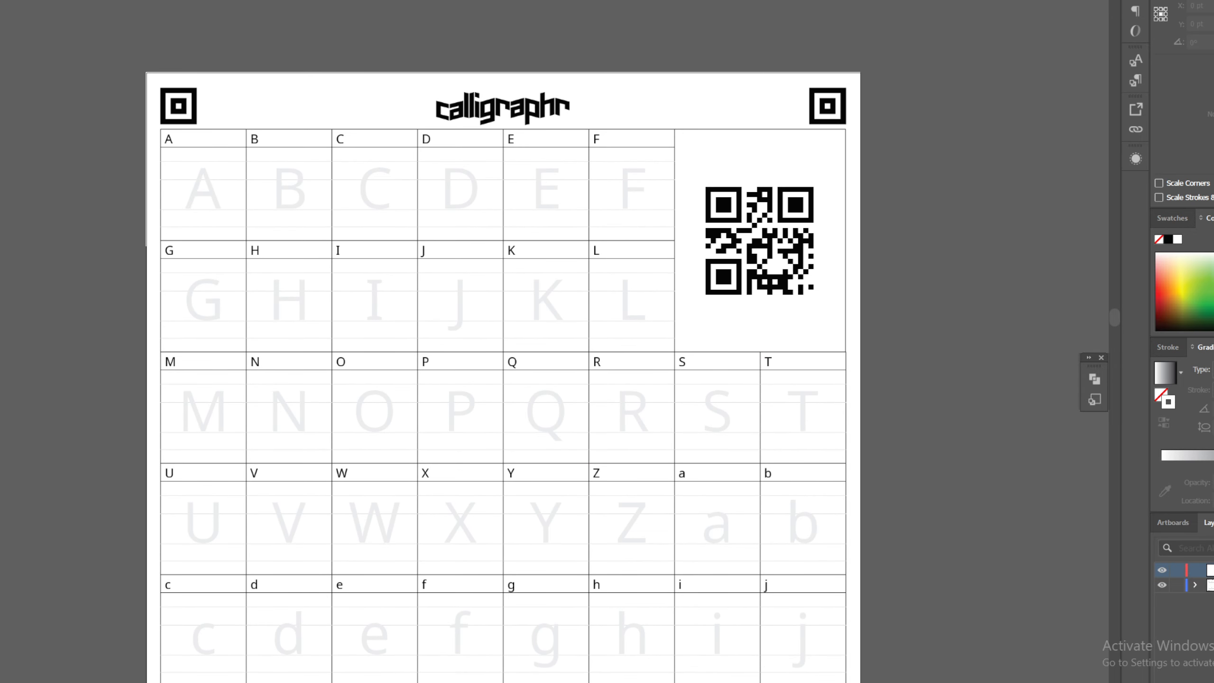
{"action": "left_click", "coordinate": [0, 0]}
{"action": "key", "text": "Escape"}
{"action": "key", "text": "shift+x"}
{"action": "left_click", "coordinate": [0, 0]}
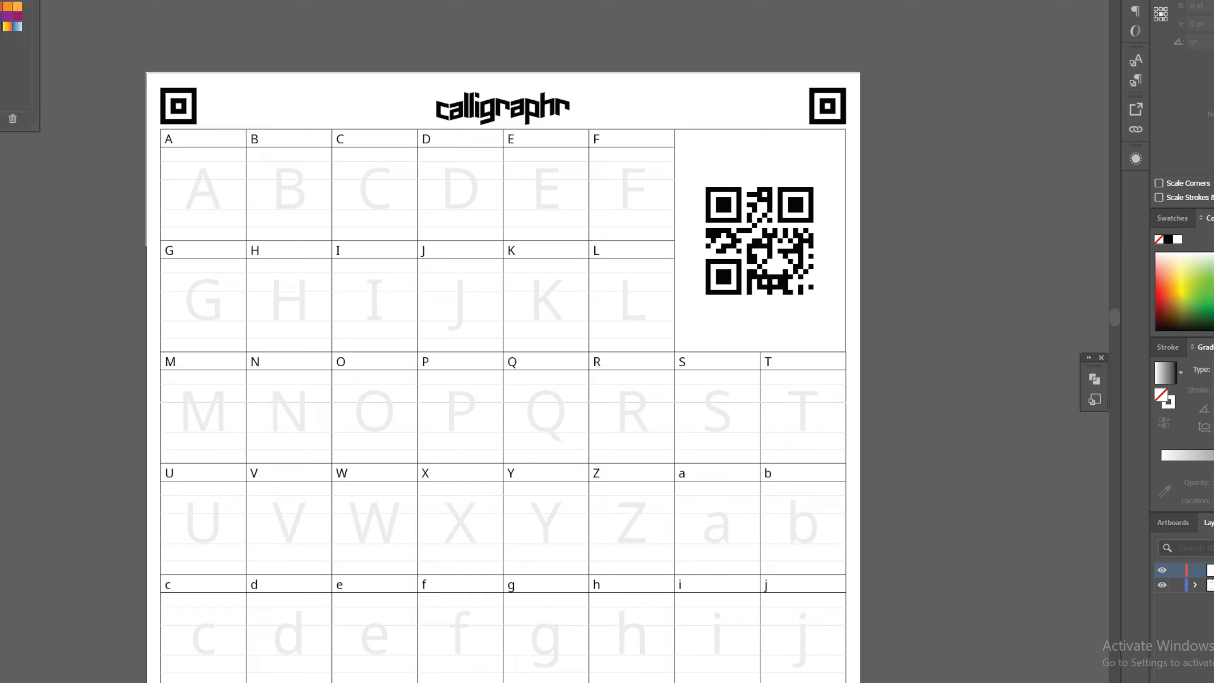
{"action": "key", "text": "Escape"}
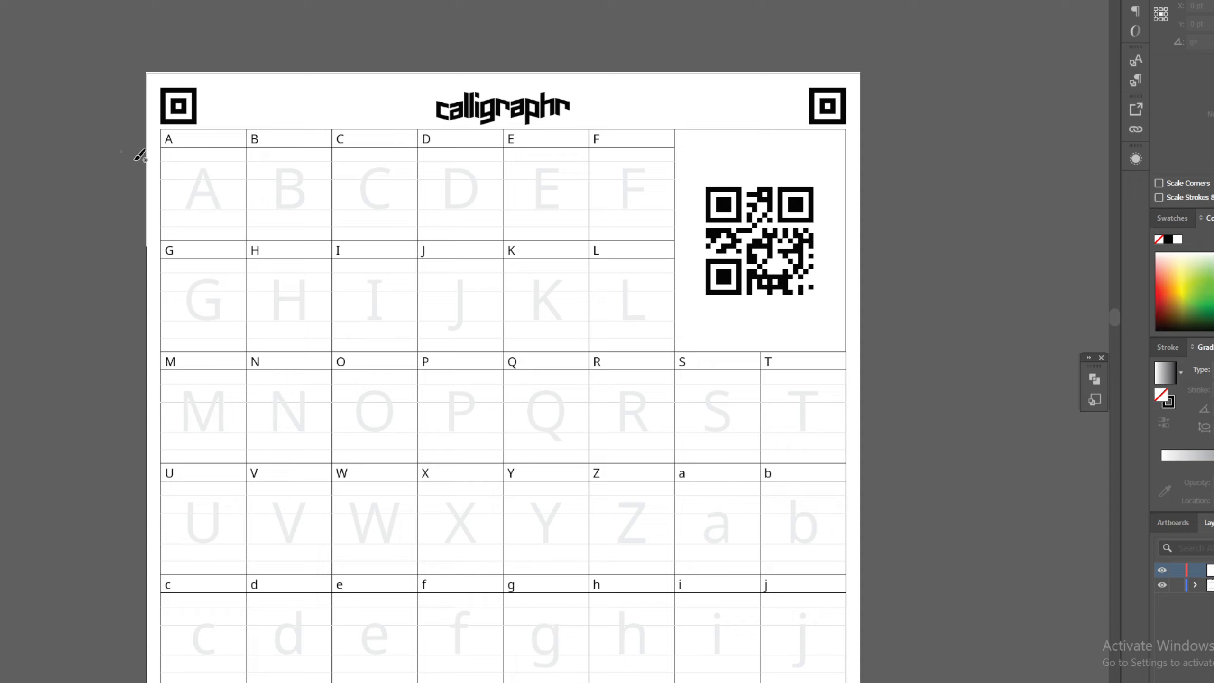
Handwrite the capital letters A to F in their template cells with the Paintbrush
{"action": "mouse_move", "coordinate": [190, 208]}
{"action": "left_mouse_down"}
{"action": "mouse_move", "coordinate": [209, 163]}
{"action": "mouse_move", "coordinate": [214, 202]}
{"action": "mouse_move", "coordinate": [190, 192]}
{"action": "mouse_move", "coordinate": [286, 162]}
{"action": "mouse_move", "coordinate": [308, 176]}
{"action": "mouse_move", "coordinate": [284, 186]}
{"action": "mouse_move", "coordinate": [282, 206]}
{"action": "mouse_move", "coordinate": [289, 169]}
{"action": "mouse_move", "coordinate": [281, 208]}
{"action": "left_mouse_up"}
{"action": "key", "text": "ctrl+z"}
{"action": "left_click_drag", "start_coordinate": [385, 174], "coordinate": [396, 207]}
{"action": "left_click_drag", "start_coordinate": [444, 174], "coordinate": [434, 208]}
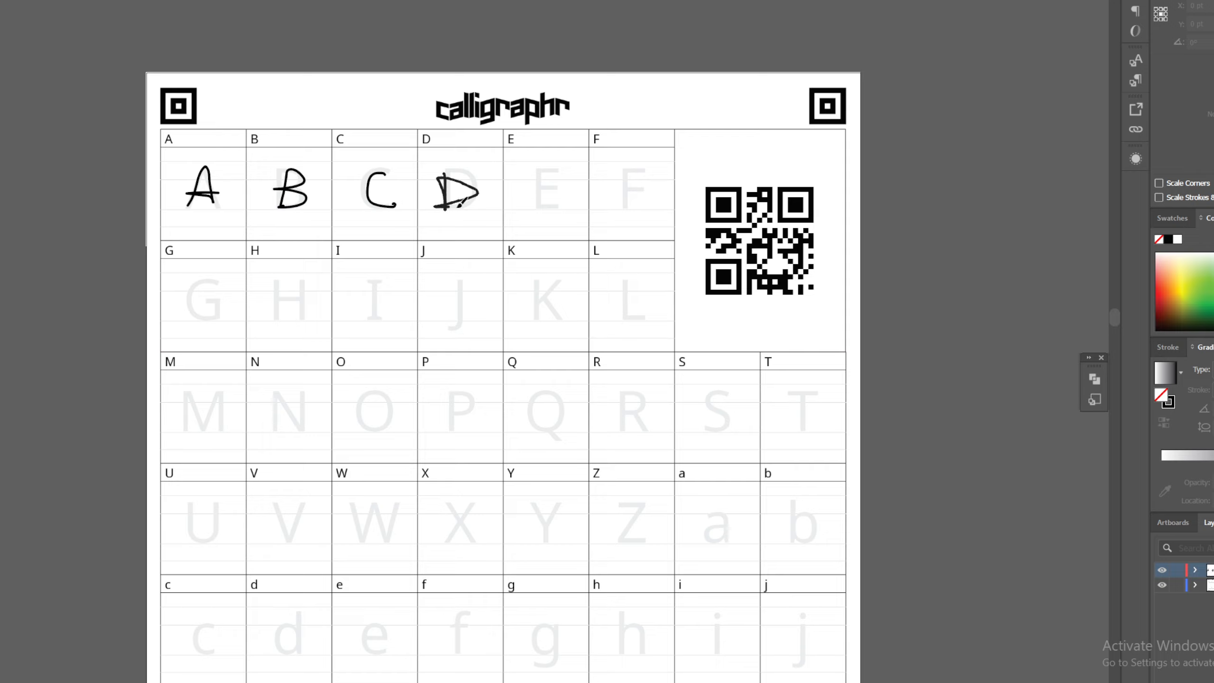
{"action": "mouse_move", "coordinate": [538, 169]}
{"action": "left_mouse_down"}
{"action": "mouse_move", "coordinate": [543, 210]}
{"action": "mouse_move", "coordinate": [558, 205]}
{"action": "left_mouse_up"}
{"action": "left_click_drag", "start_coordinate": [528, 190], "coordinate": [563, 171]}
{"action": "mouse_move", "coordinate": [637, 170]}
{"action": "left_mouse_down"}
{"action": "mouse_move", "coordinate": [615, 190]}
{"action": "mouse_move", "coordinate": [641, 186]}
{"action": "left_mouse_up"}
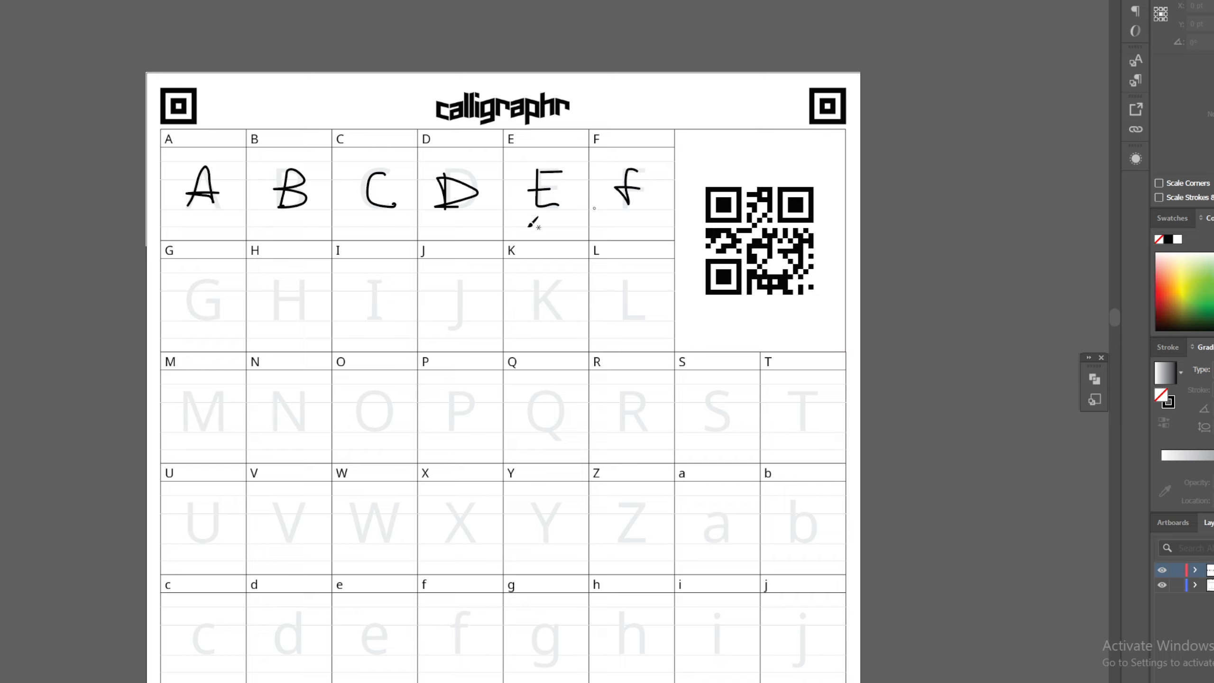
Handwrite the capital letters G, H and I in the second row of cells
{"action": "mouse_move", "coordinate": [219, 279]}
{"action": "left_mouse_down"}
{"action": "mouse_move", "coordinate": [204, 311]}
{"action": "mouse_move", "coordinate": [276, 289]}
{"action": "mouse_move", "coordinate": [274, 322]}
{"action": "left_mouse_up"}
{"action": "mouse_move", "coordinate": [269, 302]}
{"action": "left_mouse_down"}
{"action": "mouse_move", "coordinate": [311, 298]}
{"action": "mouse_move", "coordinate": [305, 315]}
{"action": "left_mouse_up"}
{"action": "left_click_drag", "start_coordinate": [376, 283], "coordinate": [376, 315]}
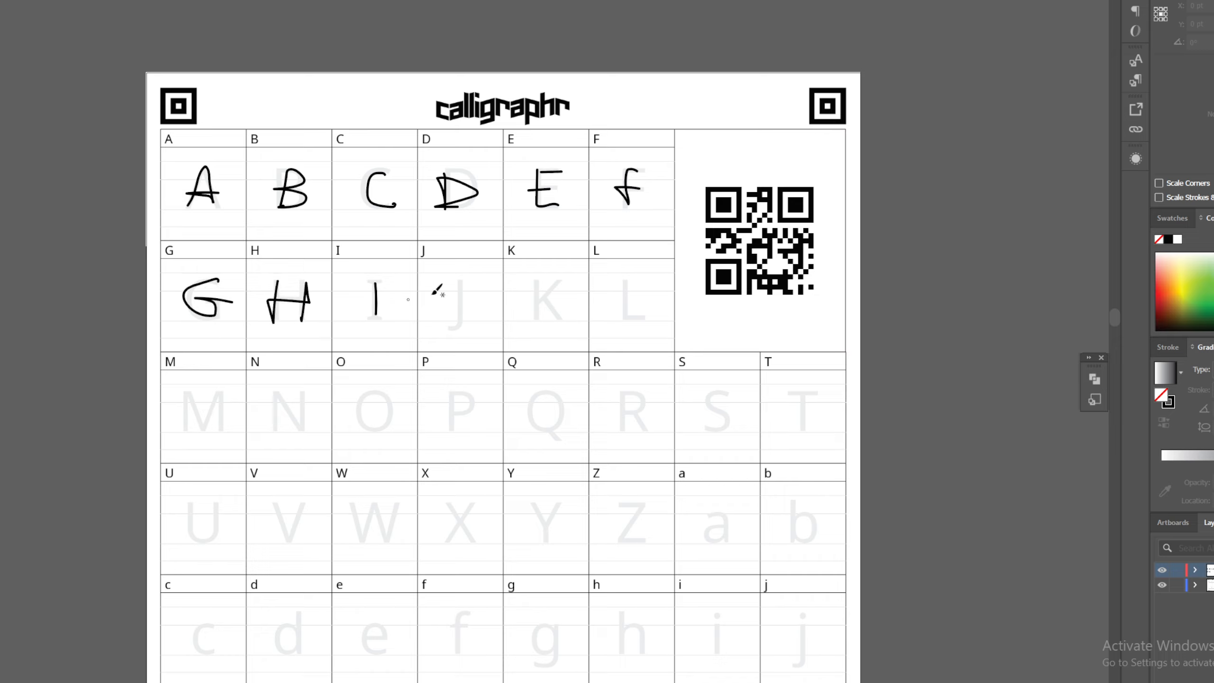
{"action": "mouse_move", "coordinate": [454, 283]}
{"action": "left_mouse_down"}
{"action": "mouse_move", "coordinate": [453, 318]}
{"action": "mouse_move", "coordinate": [481, 316]}
{"action": "mouse_move", "coordinate": [458, 325]}
{"action": "mouse_move", "coordinate": [479, 284]}
{"action": "left_mouse_up"}
{"action": "key", "text": "ctrl+z"}
{"action": "key", "text": "ctrl+z"}
{"action": "key", "text": "ctrl+z"}
Handwrite the capitals J, K and L in their cells, giving the J a top and a bottom bar
{"action": "left_click_drag", "start_coordinate": [463, 285], "coordinate": [450, 329]}
{"action": "left_click_drag", "start_coordinate": [448, 320], "coordinate": [483, 320]}
{"action": "left_click_drag", "start_coordinate": [538, 284], "coordinate": [536, 320]}
{"action": "mouse_move", "coordinate": [529, 301]}
{"action": "left_mouse_down"}
{"action": "mouse_move", "coordinate": [557, 287]}
{"action": "mouse_move", "coordinate": [562, 322]}
{"action": "left_mouse_up"}
{"action": "left_click_drag", "start_coordinate": [622, 283], "coordinate": [643, 320]}
Handwrite the capital letters M, N, O and P in the third row, redoing strokes as needed
{"action": "scroll", "coordinate": [344, 325], "scroll_direction": "down", "scroll_amount": 3}
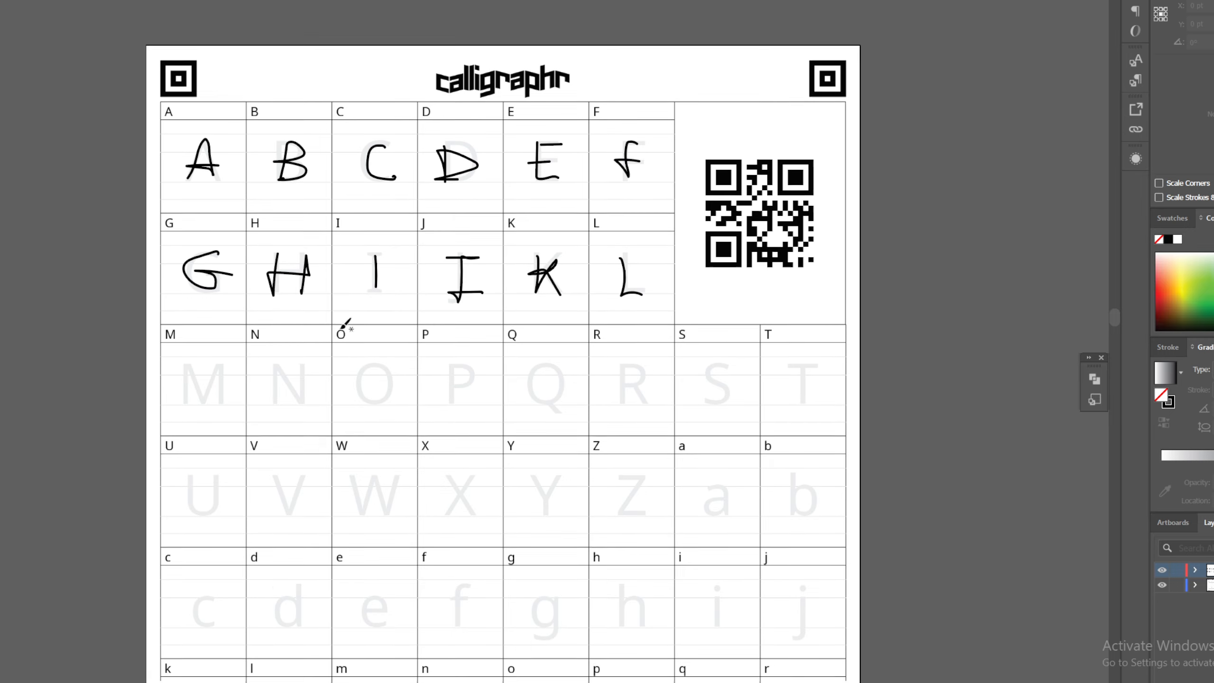
{"action": "mouse_move", "coordinate": [186, 280]}
{"action": "left_mouse_down"}
{"action": "mouse_move", "coordinate": [194, 243]}
{"action": "mouse_move", "coordinate": [205, 274]}
{"action": "mouse_move", "coordinate": [219, 245]}
{"action": "mouse_move", "coordinate": [225, 279]}
{"action": "mouse_move", "coordinate": [193, 236]}
{"action": "mouse_move", "coordinate": [203, 278]}
{"action": "mouse_move", "coordinate": [215, 250]}
{"action": "mouse_move", "coordinate": [222, 279]}
{"action": "mouse_move", "coordinate": [287, 245]}
{"action": "mouse_move", "coordinate": [309, 274]}
{"action": "mouse_move", "coordinate": [313, 240]}
{"action": "mouse_move", "coordinate": [379, 253]}
{"action": "mouse_move", "coordinate": [382, 269]}
{"action": "mouse_move", "coordinate": [370, 240]}
{"action": "mouse_move", "coordinate": [353, 260]}
{"action": "mouse_move", "coordinate": [381, 275]}
{"action": "mouse_move", "coordinate": [392, 253]}
{"action": "mouse_move", "coordinate": [373, 272]}
{"action": "mouse_move", "coordinate": [389, 253]}
{"action": "mouse_move", "coordinate": [376, 242]}
{"action": "mouse_move", "coordinate": [478, 251]}
{"action": "mouse_move", "coordinate": [456, 264]}
{"action": "left_mouse_up"}
{"action": "key", "text": "ctrl+z"}
{"action": "key", "text": "ctrl+z"}
{"action": "key", "text": "ctrl+z"}
{"action": "key", "text": "ctrl+z"}
{"action": "mouse_move", "coordinate": [547, 245]}
{"action": "left_mouse_down"}
{"action": "mouse_move", "coordinate": [528, 263]}
{"action": "mouse_move", "coordinate": [543, 245]}
{"action": "left_mouse_up"}
{"action": "mouse_move", "coordinate": [546, 266]}
{"action": "left_mouse_down"}
{"action": "mouse_move", "coordinate": [569, 238]}
{"action": "mouse_move", "coordinate": [553, 243]}
{"action": "mouse_move", "coordinate": [569, 290]}
{"action": "mouse_move", "coordinate": [537, 247]}
{"action": "mouse_move", "coordinate": [560, 275]}
{"action": "mouse_move", "coordinate": [559, 244]}
{"action": "mouse_move", "coordinate": [575, 292]}
{"action": "left_mouse_up"}
{"action": "key", "text": "ctrl+z"}
{"action": "key", "text": "ctrl+z"}
{"action": "key", "text": "ctrl+z"}
{"action": "key", "text": "ctrl+z"}
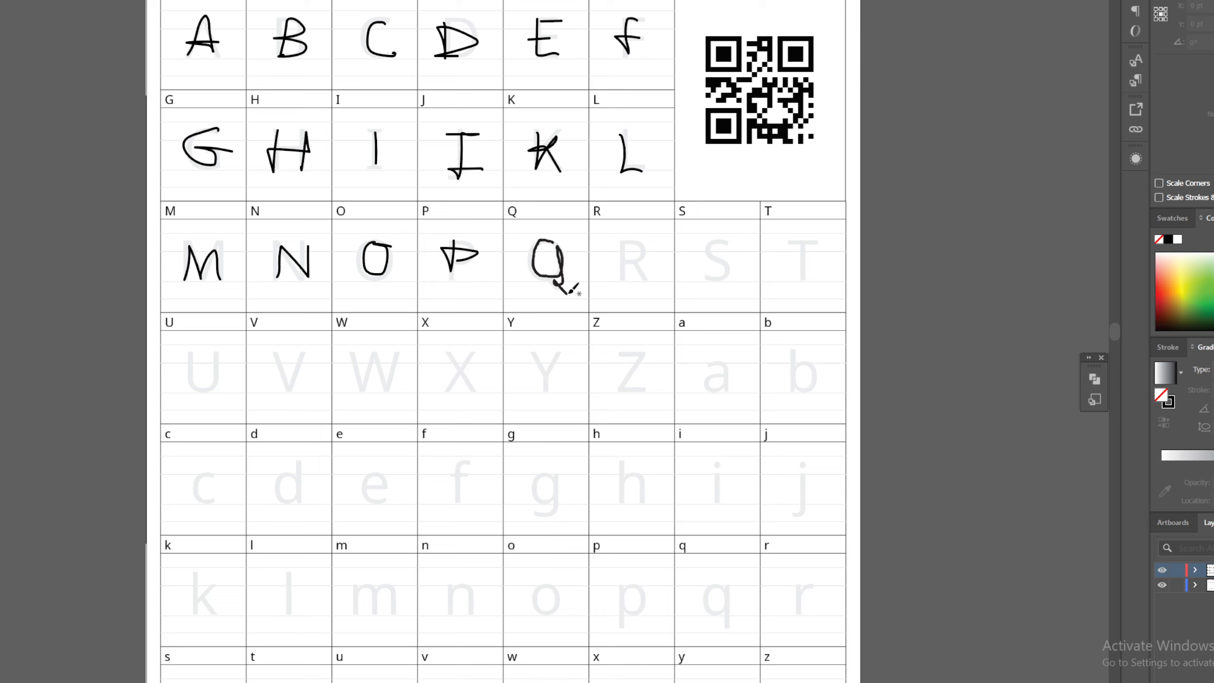
{"action": "key", "text": "ctrl+z"}
{"action": "key", "text": "ctrl+z"}
{"action": "mouse_move", "coordinate": [559, 245]}
{"action": "left_mouse_down"}
{"action": "mouse_move", "coordinate": [533, 253]}
{"action": "mouse_move", "coordinate": [553, 275]}
{"action": "mouse_move", "coordinate": [560, 246]}
{"action": "mouse_move", "coordinate": [552, 279]}
{"action": "mouse_move", "coordinate": [563, 293]}
{"action": "mouse_move", "coordinate": [544, 246]}
{"action": "mouse_move", "coordinate": [542, 275]}
{"action": "mouse_move", "coordinate": [562, 255]}
{"action": "mouse_move", "coordinate": [546, 244]}
{"action": "mouse_move", "coordinate": [564, 292]}
{"action": "left_mouse_up"}
{"action": "key", "text": "ctrl+z"}
{"action": "key", "text": "ctrl+z"}
{"action": "key", "text": "ctrl+z"}
{"action": "mouse_move", "coordinate": [553, 243]}
{"action": "left_mouse_down"}
{"action": "mouse_move", "coordinate": [529, 271]}
{"action": "mouse_move", "coordinate": [565, 262]}
{"action": "left_mouse_up"}
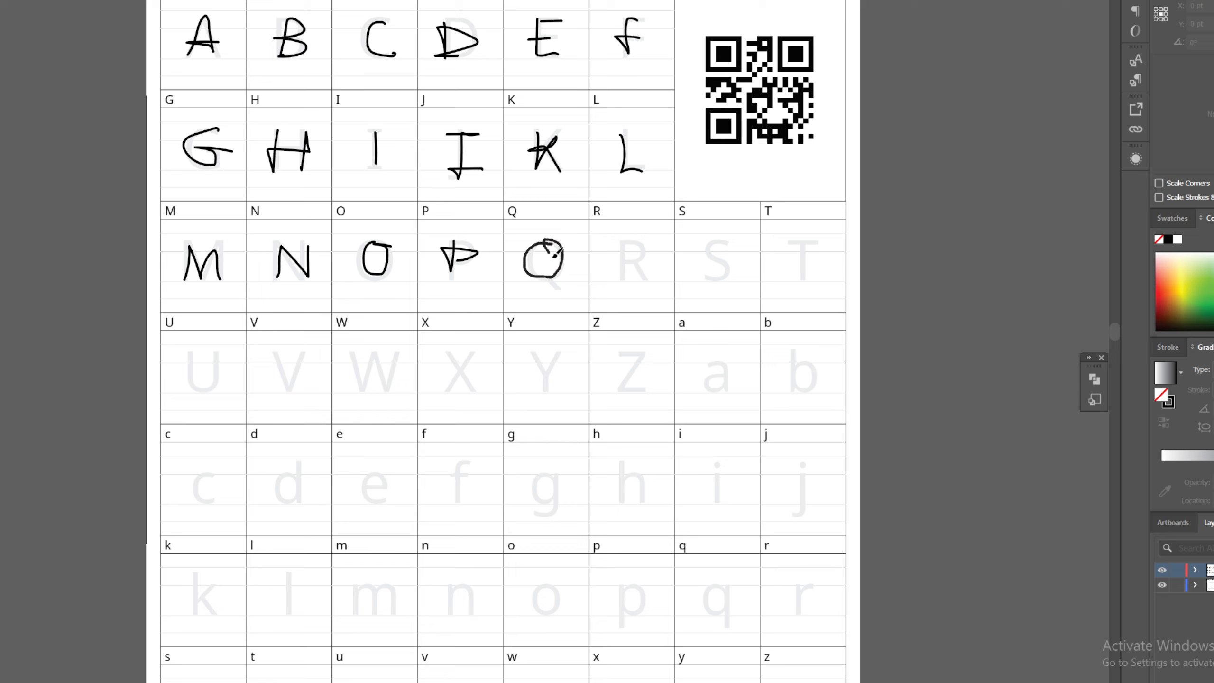
Handwrite the capital letters Q, R, S and T to complete the third row
{"action": "key", "text": "ctrl+z"}
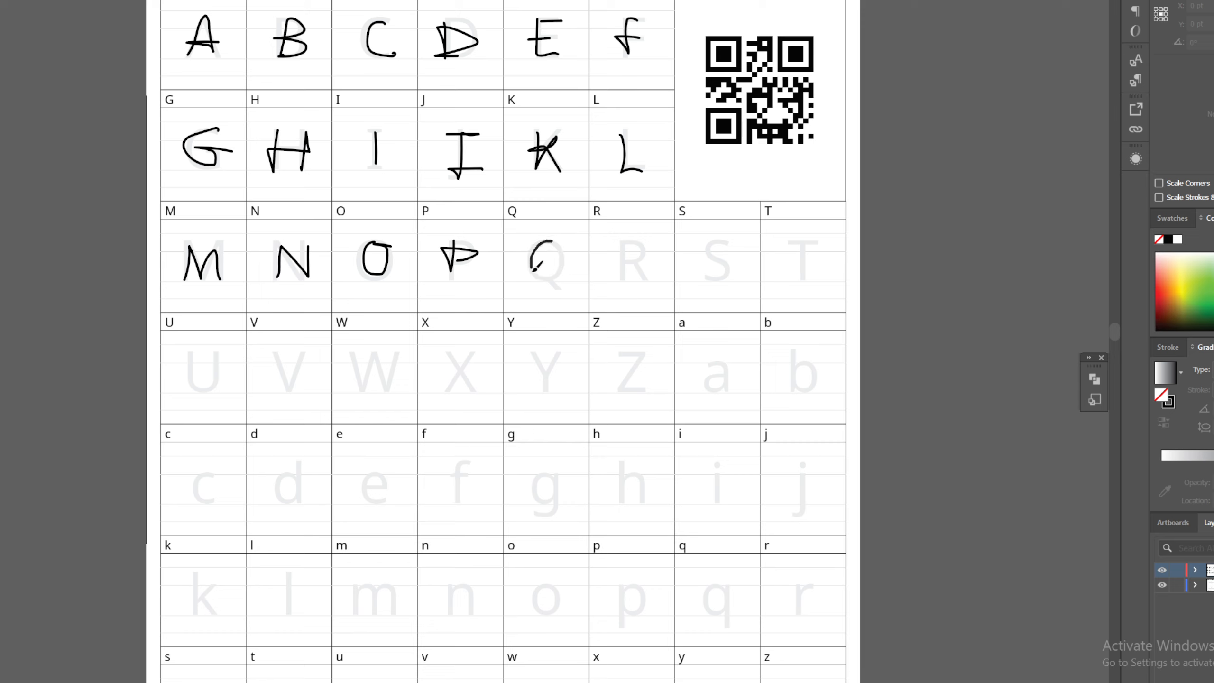
{"action": "mouse_move", "coordinate": [533, 270]}
{"action": "left_mouse_down"}
{"action": "mouse_move", "coordinate": [562, 241]}
{"action": "mouse_move", "coordinate": [563, 283]}
{"action": "mouse_move", "coordinate": [536, 257]}
{"action": "mouse_move", "coordinate": [555, 281]}
{"action": "mouse_move", "coordinate": [557, 240]}
{"action": "mouse_move", "coordinate": [558, 291]}
{"action": "mouse_move", "coordinate": [554, 242]}
{"action": "mouse_move", "coordinate": [539, 270]}
{"action": "mouse_move", "coordinate": [564, 250]}
{"action": "mouse_move", "coordinate": [555, 274]}
{"action": "mouse_move", "coordinate": [536, 257]}
{"action": "mouse_move", "coordinate": [549, 277]}
{"action": "mouse_move", "coordinate": [532, 248]}
{"action": "mouse_move", "coordinate": [536, 274]}
{"action": "mouse_move", "coordinate": [557, 275]}
{"action": "mouse_move", "coordinate": [563, 251]}
{"action": "mouse_move", "coordinate": [550, 239]}
{"action": "mouse_move", "coordinate": [558, 286]}
{"action": "left_mouse_up"}
{"action": "key", "text": "ctrl+z"}
{"action": "key", "text": "ctrl+z"}
{"action": "key", "text": "ctrl+z"}
{"action": "key", "text": "ctrl+z"}
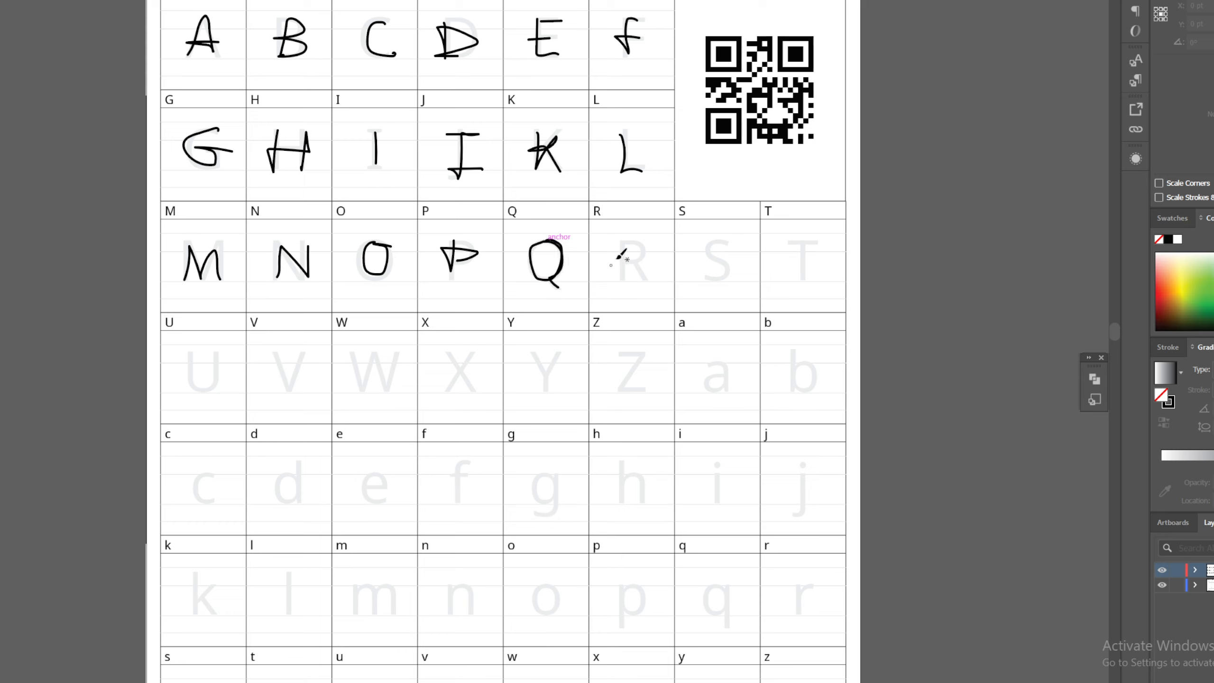
{"action": "mouse_move", "coordinate": [621, 242]}
{"action": "left_mouse_down"}
{"action": "mouse_move", "coordinate": [621, 268]}
{"action": "mouse_move", "coordinate": [624, 237]}
{"action": "mouse_move", "coordinate": [651, 280]}
{"action": "left_mouse_up"}
{"action": "left_click_drag", "start_coordinate": [723, 245], "coordinate": [690, 277]}
{"action": "key", "text": "ctrl+z"}
{"action": "mouse_move", "coordinate": [729, 240]}
{"action": "left_mouse_down"}
{"action": "mouse_move", "coordinate": [738, 269]}
{"action": "mouse_move", "coordinate": [708, 276]}
{"action": "left_mouse_up"}
{"action": "mouse_move", "coordinate": [783, 258]}
{"action": "left_mouse_down"}
{"action": "mouse_move", "coordinate": [818, 240]}
{"action": "mouse_move", "coordinate": [805, 278]}
{"action": "left_mouse_up"}
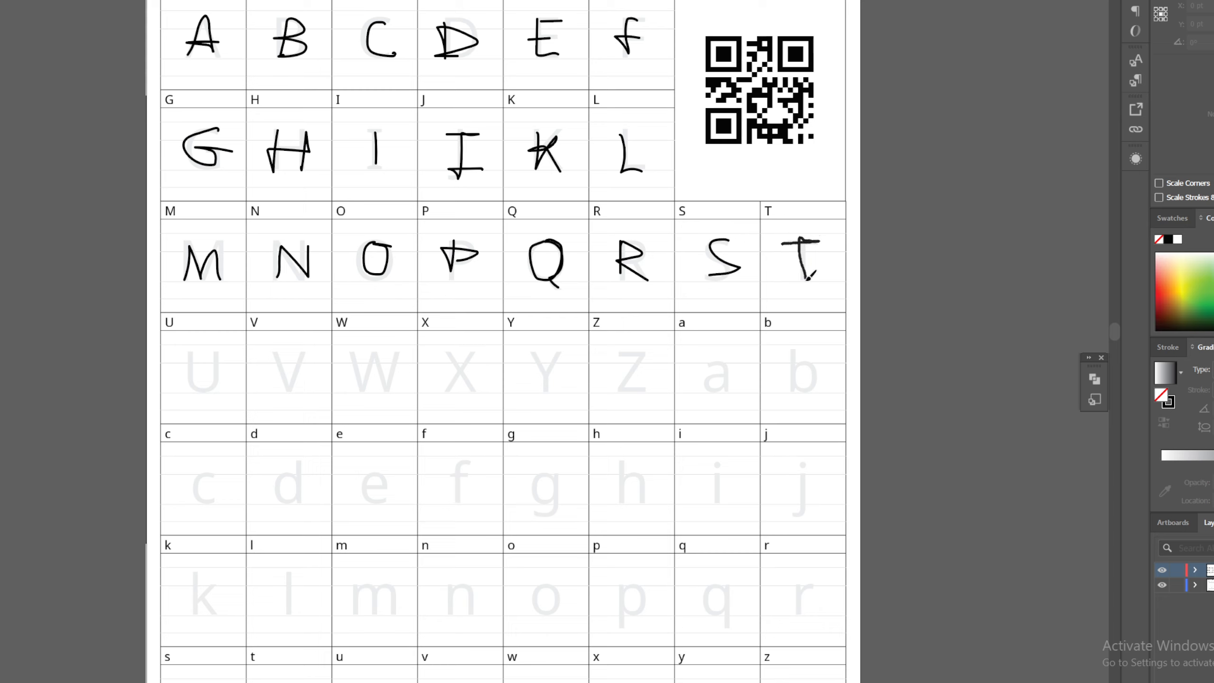
Handwrite the capital letters U to Z in the fourth row of cells, redrawing the Y once
{"action": "mouse_move", "coordinate": [194, 352]}
{"action": "left_mouse_down"}
{"action": "mouse_move", "coordinate": [193, 384]}
{"action": "mouse_move", "coordinate": [217, 373]}
{"action": "mouse_move", "coordinate": [225, 351]}
{"action": "mouse_move", "coordinate": [292, 383]}
{"action": "mouse_move", "coordinate": [308, 351]}
{"action": "mouse_move", "coordinate": [388, 383]}
{"action": "mouse_move", "coordinate": [402, 351]}
{"action": "mouse_move", "coordinate": [474, 365]}
{"action": "mouse_move", "coordinate": [446, 390]}
{"action": "left_mouse_up"}
{"action": "mouse_move", "coordinate": [538, 341]}
{"action": "left_mouse_down"}
{"action": "mouse_move", "coordinate": [559, 363]}
{"action": "mouse_move", "coordinate": [550, 392]}
{"action": "left_mouse_up"}
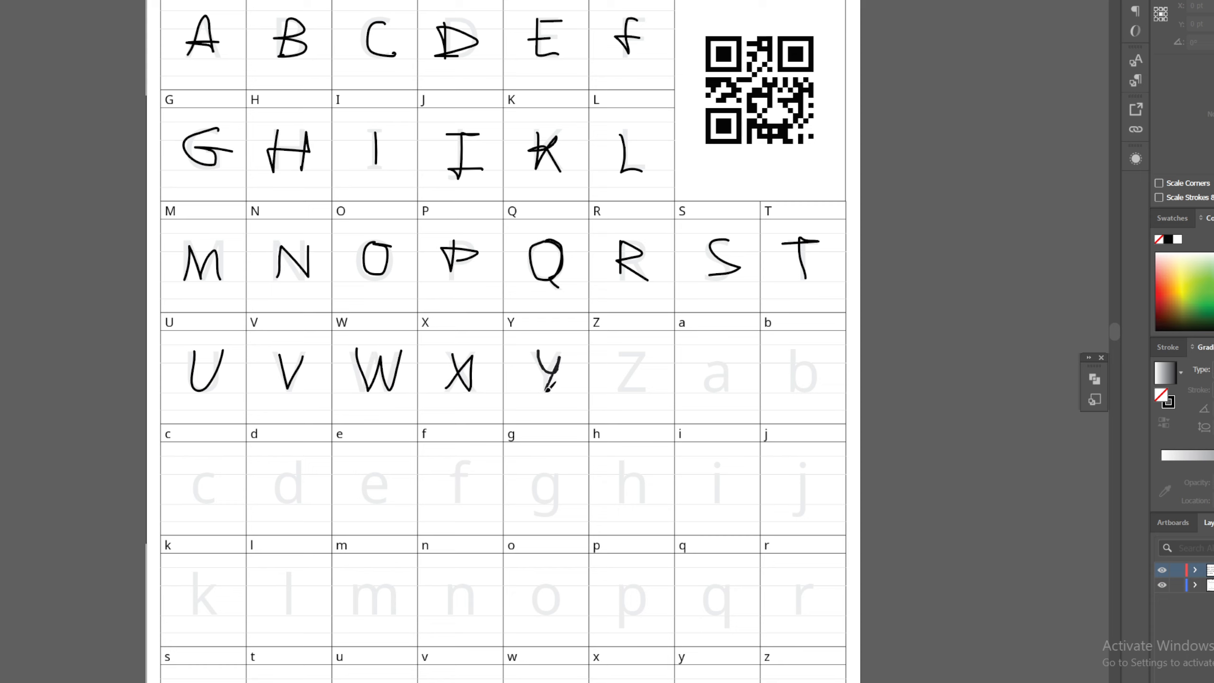
{"action": "key", "text": "ctrl+z"}
{"action": "mouse_move", "coordinate": [540, 351]}
{"action": "left_mouse_down"}
{"action": "mouse_move", "coordinate": [564, 352]}
{"action": "mouse_move", "coordinate": [546, 391]}
{"action": "left_mouse_up"}
{"action": "mouse_move", "coordinate": [617, 353]}
{"action": "left_mouse_down"}
{"action": "mouse_move", "coordinate": [618, 383]}
{"action": "mouse_move", "coordinate": [653, 383]}
{"action": "left_mouse_up"}
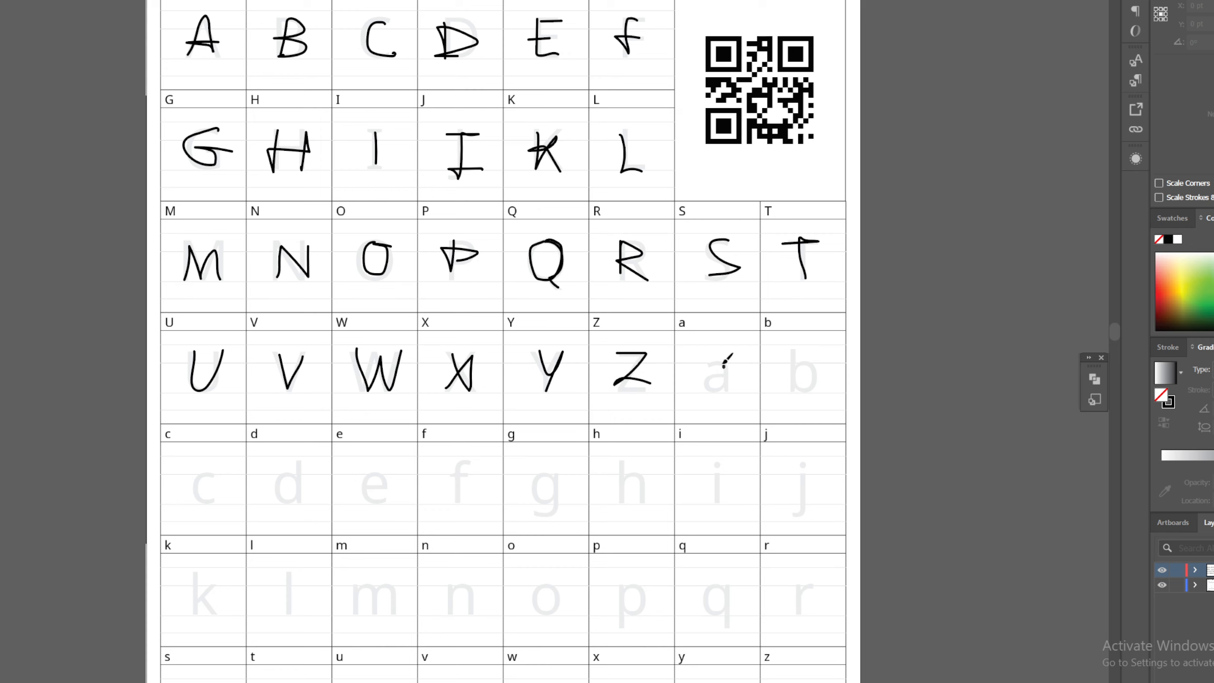
Handwrite the lowercase letters a and b at the end of the fourth row
{"action": "mouse_move", "coordinate": [727, 364]}
{"action": "left_mouse_down"}
{"action": "mouse_move", "coordinate": [708, 386]}
{"action": "mouse_move", "coordinate": [733, 360]}
{"action": "mouse_move", "coordinate": [738, 389]}
{"action": "mouse_move", "coordinate": [725, 369]}
{"action": "mouse_move", "coordinate": [704, 386]}
{"action": "mouse_move", "coordinate": [722, 368]}
{"action": "mouse_move", "coordinate": [731, 390]}
{"action": "left_mouse_up"}
{"action": "key", "text": "ctrl+z"}
{"action": "key", "text": "ctrl+z"}
{"action": "key", "text": "ctrl+z"}
{"action": "mouse_move", "coordinate": [791, 352]}
{"action": "left_mouse_down"}
{"action": "mouse_move", "coordinate": [794, 390]}
{"action": "mouse_move", "coordinate": [791, 351]}
{"action": "mouse_move", "coordinate": [792, 383]}
{"action": "mouse_move", "coordinate": [814, 362]}
{"action": "mouse_move", "coordinate": [798, 393]}
{"action": "mouse_move", "coordinate": [789, 385]}
{"action": "left_mouse_up"}
{"action": "key", "text": "ctrl+z"}
Handwrite the lowercase letters c, d, e, f and g in the fifth row of cells
{"action": "scroll", "coordinate": [497, 375], "scroll_direction": "down", "scroll_amount": 2}
{"action": "scroll", "coordinate": [497, 376], "scroll_direction": "down", "scroll_amount": 3}
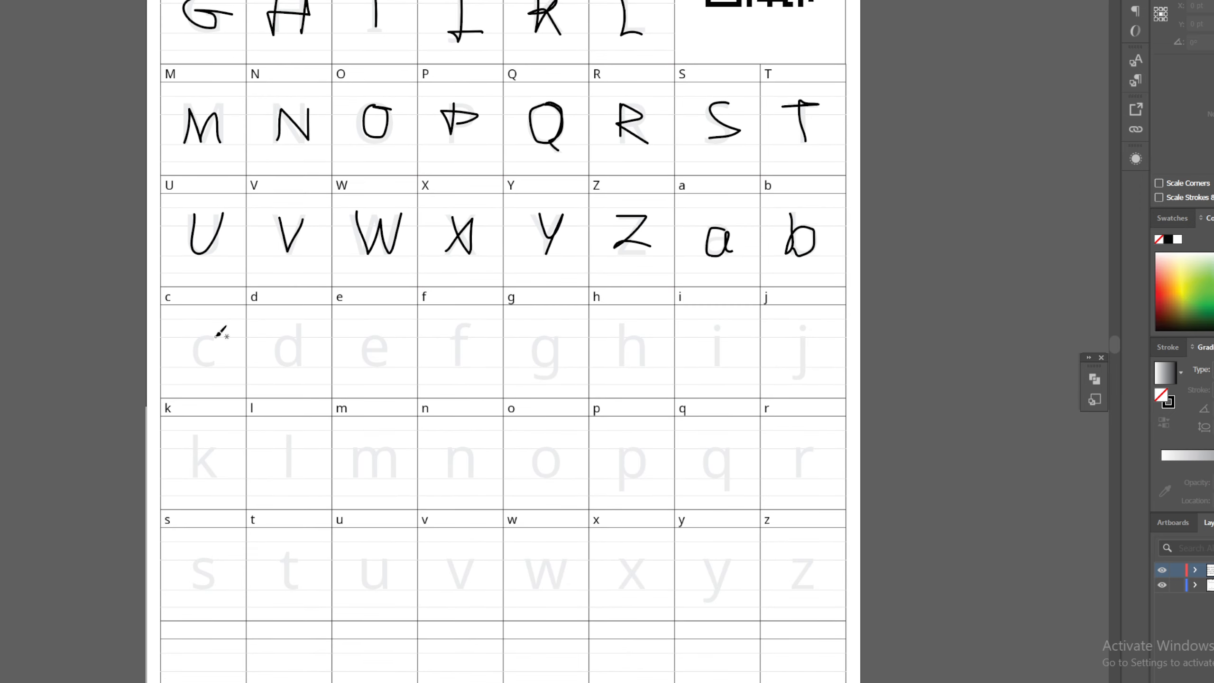
{"action": "mouse_move", "coordinate": [216, 337]}
{"action": "left_mouse_down"}
{"action": "mouse_move", "coordinate": [220, 359]}
{"action": "mouse_move", "coordinate": [199, 355]}
{"action": "mouse_move", "coordinate": [222, 368]}
{"action": "left_mouse_up"}
{"action": "key", "text": "ctrl+z"}
{"action": "mouse_move", "coordinate": [293, 354]}
{"action": "left_mouse_down"}
{"action": "mouse_move", "coordinate": [280, 342]}
{"action": "mouse_move", "coordinate": [308, 319]}
{"action": "mouse_move", "coordinate": [303, 362]}
{"action": "mouse_move", "coordinate": [383, 356]}
{"action": "mouse_move", "coordinate": [370, 357]}
{"action": "left_mouse_up"}
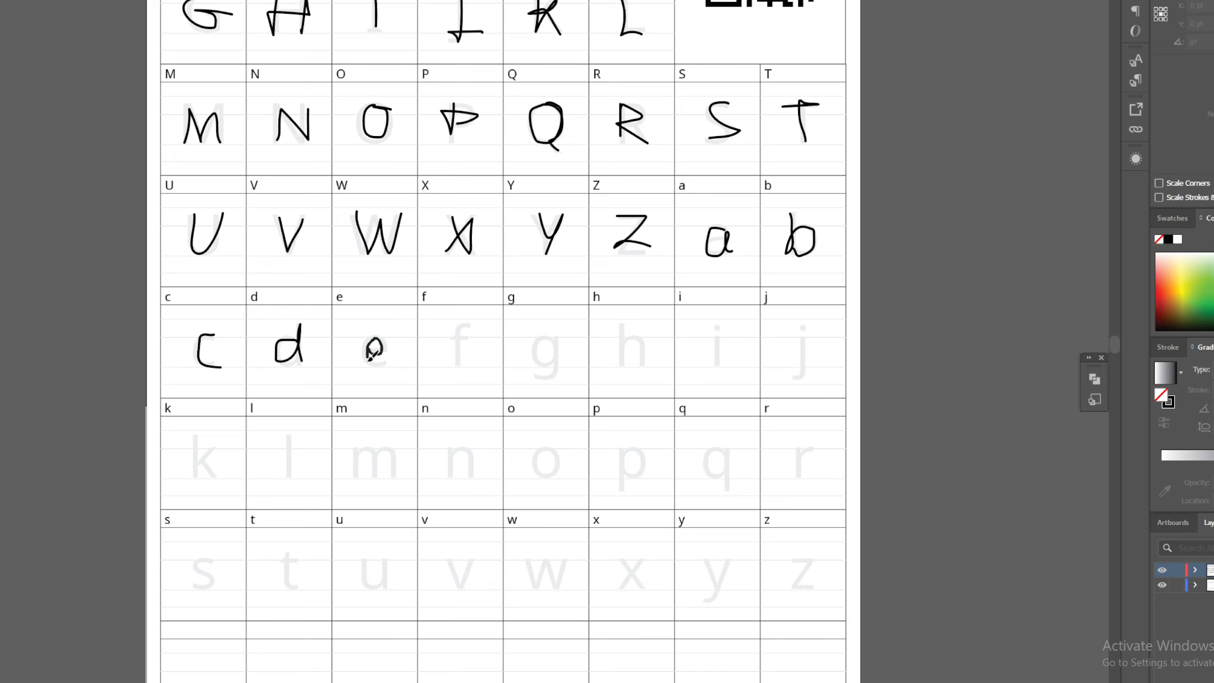
{"action": "mouse_move", "coordinate": [469, 329]}
{"action": "left_mouse_down"}
{"action": "mouse_move", "coordinate": [455, 364]}
{"action": "mouse_move", "coordinate": [469, 342]}
{"action": "left_mouse_up"}
{"action": "mouse_move", "coordinate": [556, 338]}
{"action": "left_mouse_down"}
{"action": "mouse_move", "coordinate": [550, 385]}
{"action": "mouse_move", "coordinate": [562, 377]}
{"action": "left_mouse_up"}
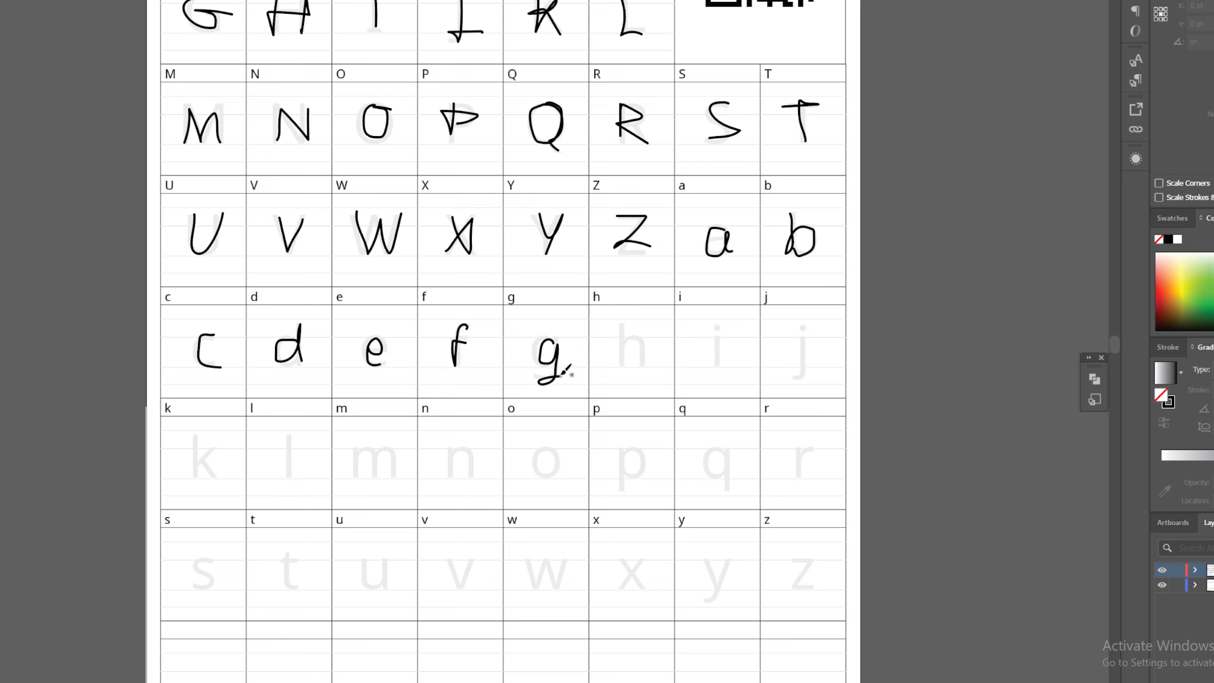
Handwrite the lowercase letters h, i and j, including the dots, to complete the fifth row
{"action": "mouse_move", "coordinate": [622, 330]}
{"action": "left_mouse_down"}
{"action": "mouse_move", "coordinate": [620, 369]}
{"action": "mouse_move", "coordinate": [639, 338]}
{"action": "mouse_move", "coordinate": [648, 369]}
{"action": "left_mouse_up"}
{"action": "left_click_drag", "start_coordinate": [718, 342], "coordinate": [720, 364]}
{"action": "left_click", "coordinate": [720, 327]}
{"action": "left_click_drag", "start_coordinate": [807, 343], "coordinate": [812, 368]}
Handwrite the lowercase letters k, l, m and n in the sixth row of cells
{"action": "scroll", "coordinate": [382, 380], "scroll_direction": "down", "scroll_amount": 4}
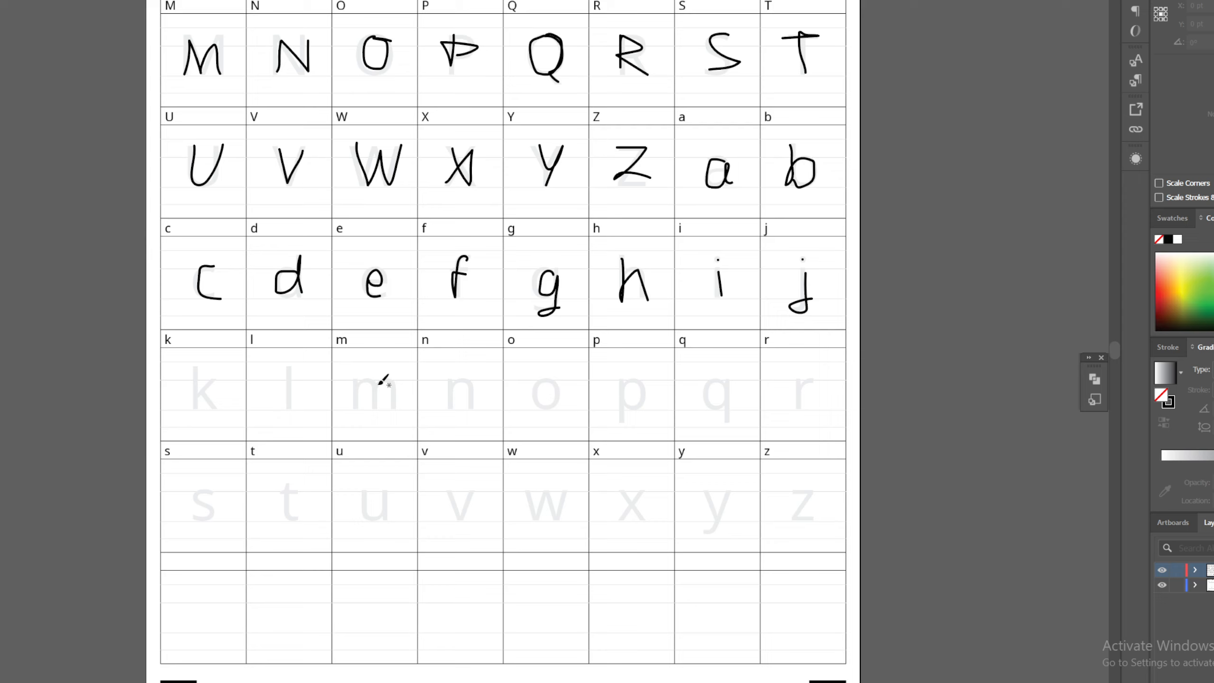
{"action": "mouse_move", "coordinate": [198, 262]}
{"action": "left_mouse_down"}
{"action": "mouse_move", "coordinate": [194, 303]}
{"action": "mouse_move", "coordinate": [223, 301]}
{"action": "left_mouse_up"}
{"action": "left_click_drag", "start_coordinate": [290, 259], "coordinate": [292, 295]}
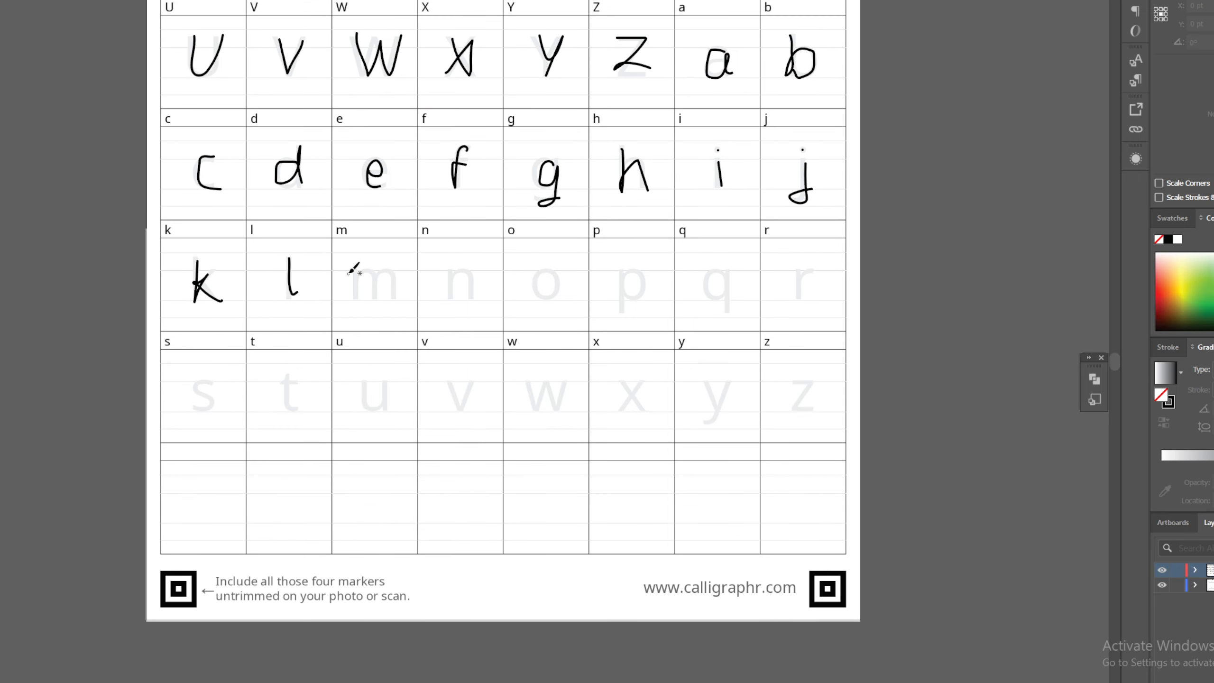
{"action": "mouse_move", "coordinate": [351, 267]}
{"action": "left_mouse_down"}
{"action": "mouse_move", "coordinate": [354, 299]}
{"action": "mouse_move", "coordinate": [394, 301]}
{"action": "left_mouse_up"}
{"action": "left_click_drag", "start_coordinate": [452, 274], "coordinate": [480, 299]}
Handwrite the lowercase letters o, p, q and r to complete the sixth row
{"action": "mouse_move", "coordinate": [549, 270]}
{"action": "left_mouse_down"}
{"action": "mouse_move", "coordinate": [554, 290]}
{"action": "mouse_move", "coordinate": [576, 274]}
{"action": "mouse_move", "coordinate": [530, 269]}
{"action": "mouse_move", "coordinate": [571, 275]}
{"action": "mouse_move", "coordinate": [539, 291]}
{"action": "mouse_move", "coordinate": [573, 276]}
{"action": "mouse_move", "coordinate": [620, 308]}
{"action": "mouse_move", "coordinate": [634, 269]}
{"action": "mouse_move", "coordinate": [624, 292]}
{"action": "left_mouse_up"}
{"action": "key", "text": "ctrl+z"}
{"action": "key", "text": "ctrl+z"}
{"action": "key", "text": "ctrl+z"}
{"action": "key", "text": "ctrl+z"}
{"action": "mouse_move", "coordinate": [723, 273]}
{"action": "left_mouse_down"}
{"action": "mouse_move", "coordinate": [704, 293]}
{"action": "mouse_move", "coordinate": [750, 299]}
{"action": "left_mouse_up"}
{"action": "mouse_move", "coordinate": [804, 263]}
{"action": "left_mouse_down"}
{"action": "mouse_move", "coordinate": [796, 298]}
{"action": "mouse_move", "coordinate": [822, 266]}
{"action": "left_mouse_up"}
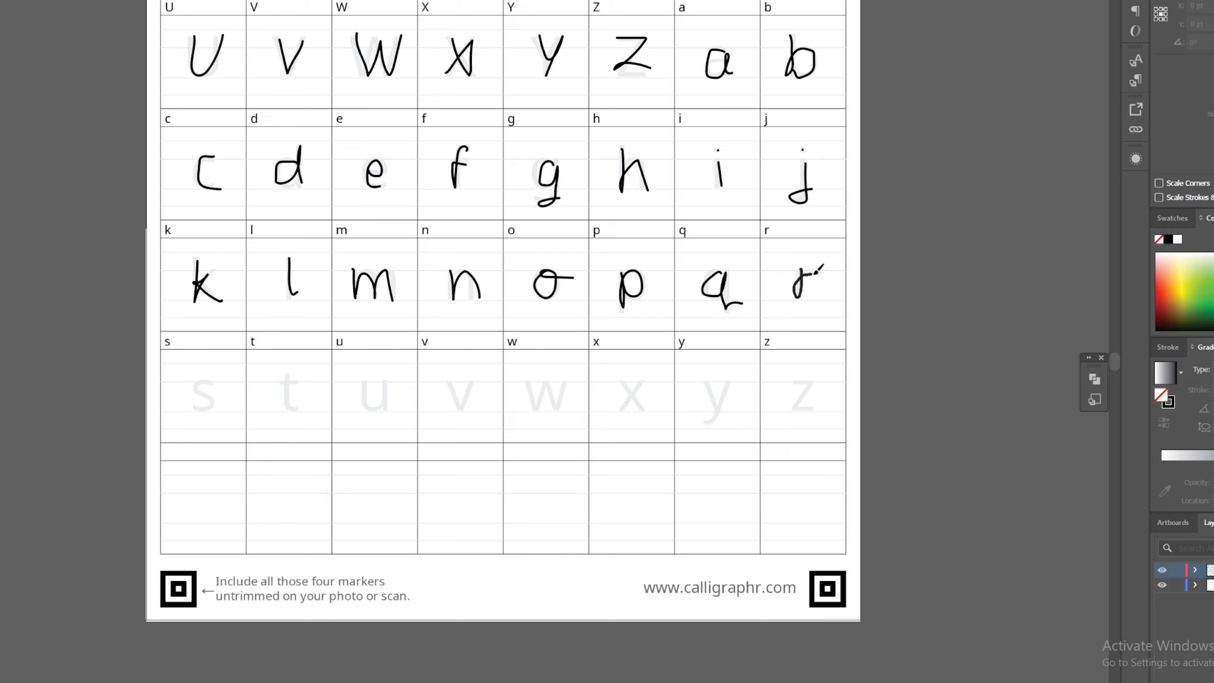
Handwrite the lowercase letters s, t, u and v in the seventh row, redoing strokes as needed
{"action": "left_click_drag", "start_coordinate": [221, 378], "coordinate": [182, 406]}
{"action": "key", "text": "ctrl+z"}
{"action": "mouse_move", "coordinate": [293, 373]}
{"action": "left_mouse_down"}
{"action": "mouse_move", "coordinate": [287, 410]}
{"action": "mouse_move", "coordinate": [302, 383]}
{"action": "mouse_move", "coordinate": [367, 407]}
{"action": "mouse_move", "coordinate": [400, 382]}
{"action": "mouse_move", "coordinate": [391, 406]}
{"action": "left_mouse_up"}
{"action": "key", "text": "ctrl+z"}
{"action": "key", "text": "ctrl+z"}
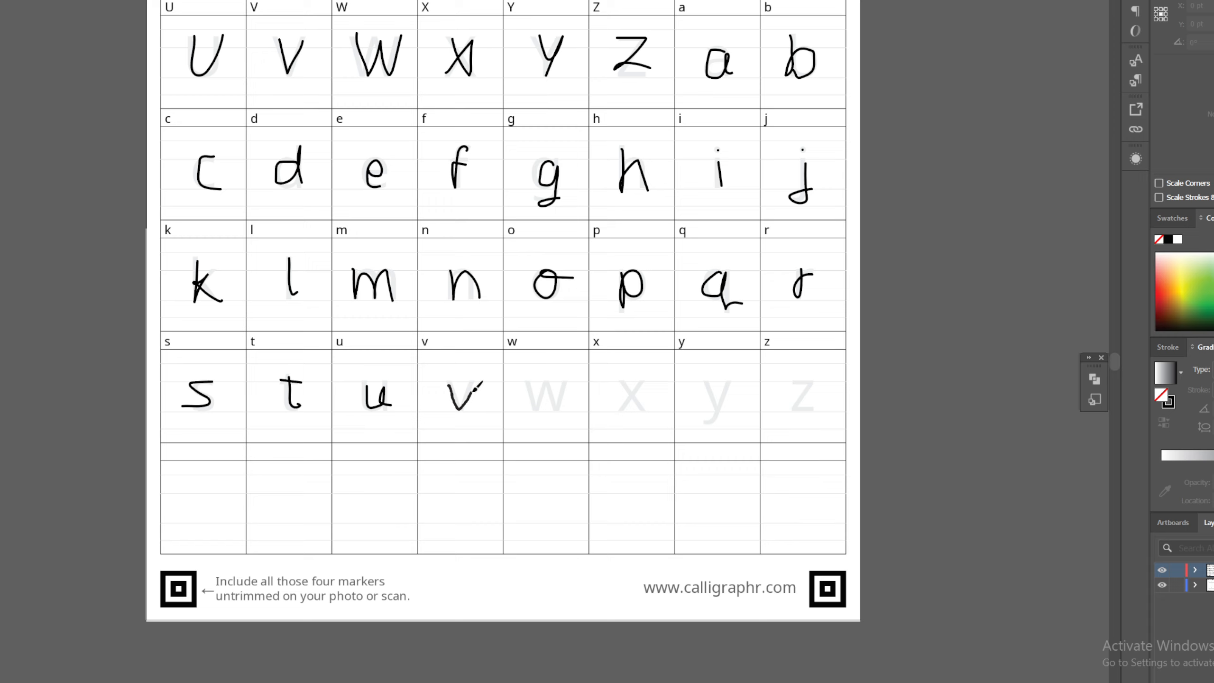
Handwrite the lowercase letters w and x in their cells, redrawing the x until it is clean
{"action": "mouse_move", "coordinate": [532, 382]}
{"action": "left_mouse_down"}
{"action": "mouse_move", "coordinate": [555, 406]}
{"action": "mouse_move", "coordinate": [564, 382]}
{"action": "mouse_move", "coordinate": [642, 407]}
{"action": "mouse_move", "coordinate": [617, 409]}
{"action": "left_mouse_up"}
{"action": "key", "text": "ctrl+z"}
{"action": "key", "text": "ctrl+z"}
{"action": "left_click_drag", "start_coordinate": [709, 381], "coordinate": [722, 413]}
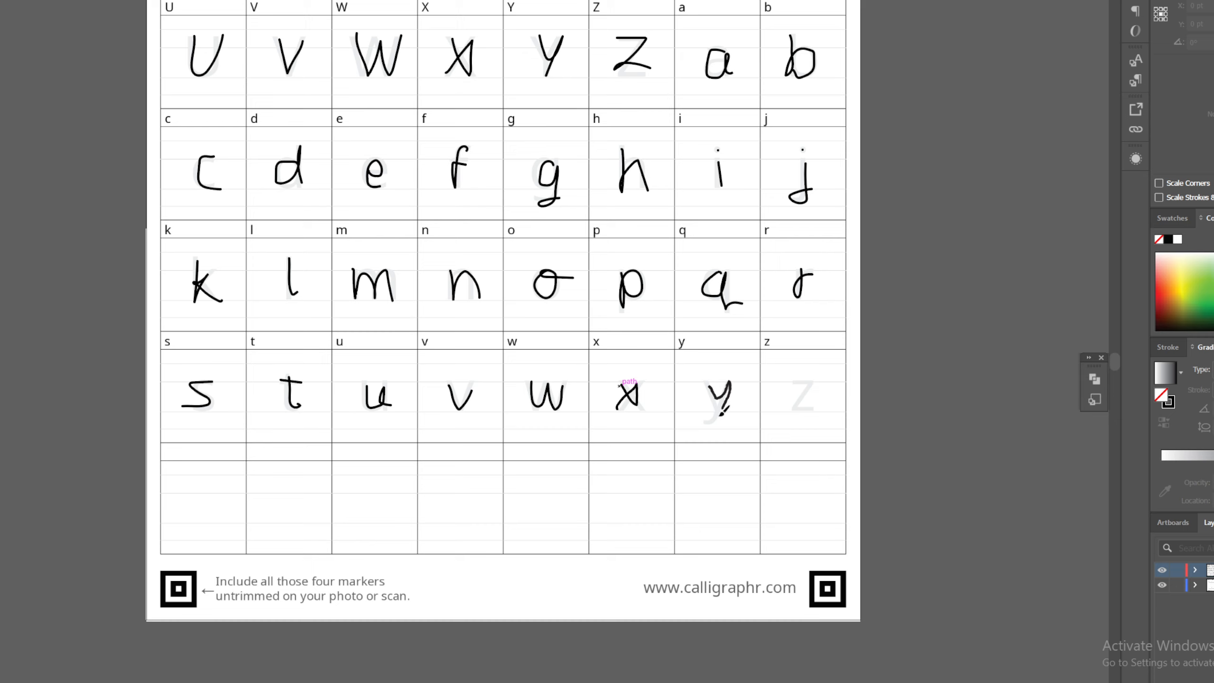
{"action": "key", "text": "ctrl+z"}
{"action": "key", "text": "ctrl+z"}
{"action": "key", "text": "ctrl+z"}
{"action": "key", "text": "ctrl+z"}
{"action": "mouse_move", "coordinate": [625, 382]}
{"action": "left_mouse_down"}
{"action": "mouse_move", "coordinate": [633, 414]}
{"action": "mouse_move", "coordinate": [650, 409]}
{"action": "mouse_move", "coordinate": [651, 379]}
{"action": "mouse_move", "coordinate": [619, 409]}
{"action": "left_mouse_up"}
{"action": "key", "text": "ctrl+z"}
{"action": "key", "text": "ctrl+z"}
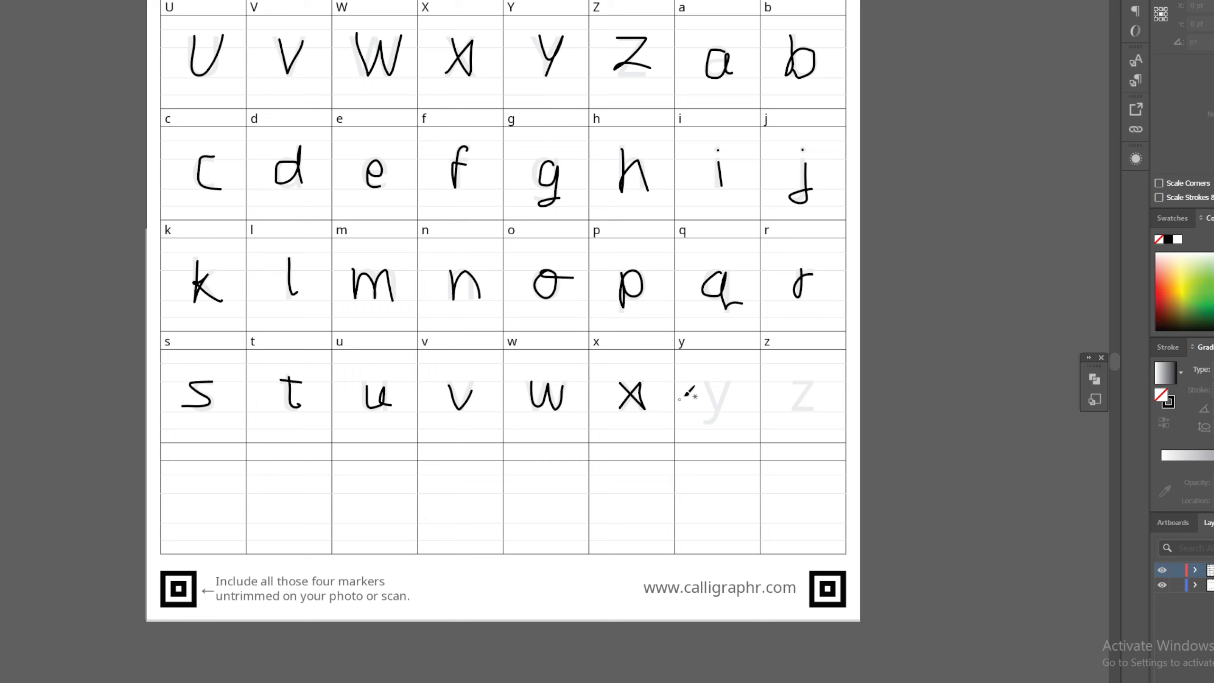
Handwrite the lowercase letters y and z to complete the alphabet
{"action": "left_click_drag", "start_coordinate": [705, 385], "coordinate": [724, 396]}
{"action": "mouse_move", "coordinate": [796, 382]}
{"action": "left_mouse_down"}
{"action": "mouse_move", "coordinate": [794, 410]}
{"action": "mouse_move", "coordinate": [826, 410]}
{"action": "mouse_move", "coordinate": [832, 395]}
{"action": "left_mouse_up"}
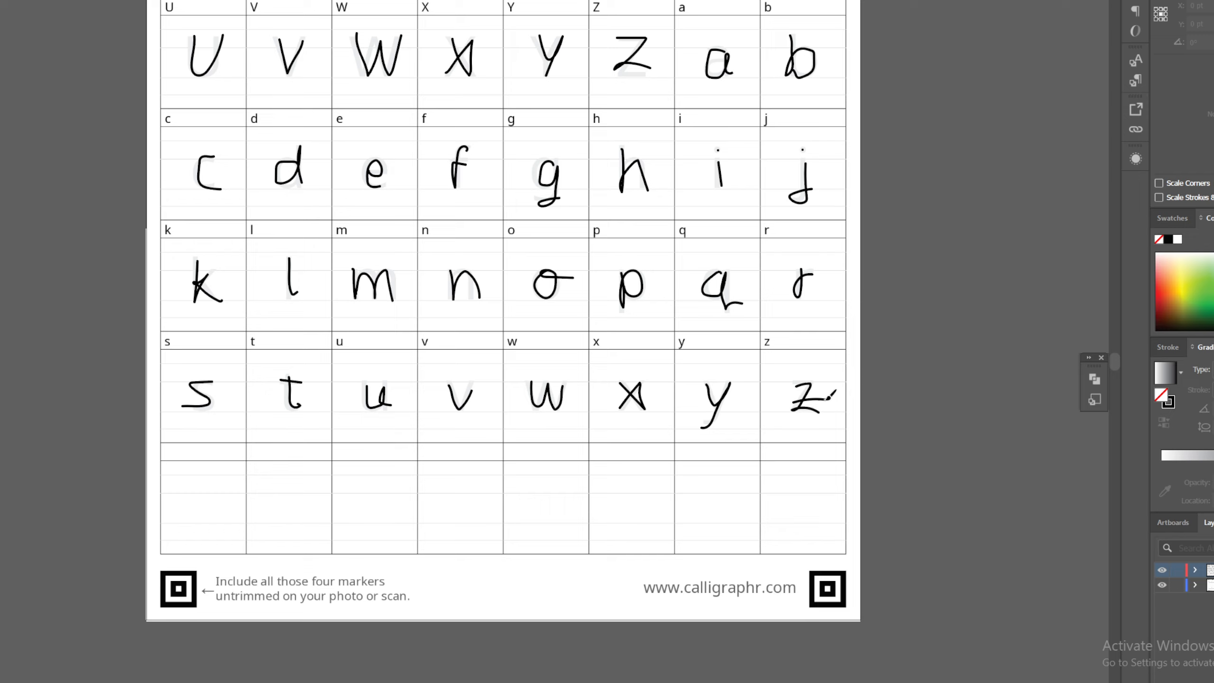
{"action": "key", "text": "ctrl+z"}
Start exporting the lettered template with the Export As command
{"action": "scroll", "coordinate": [453, 473], "scroll_direction": "up", "scroll_amount": 6}
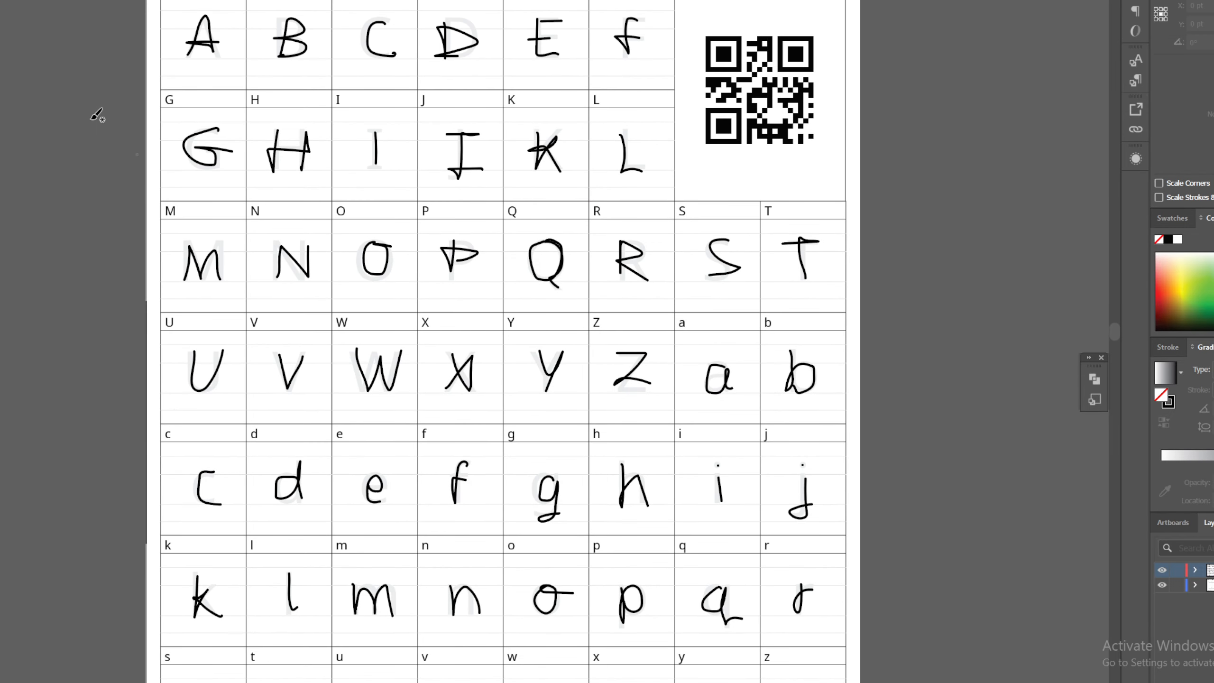
{"action": "left_click", "coordinate": [0, 0]}
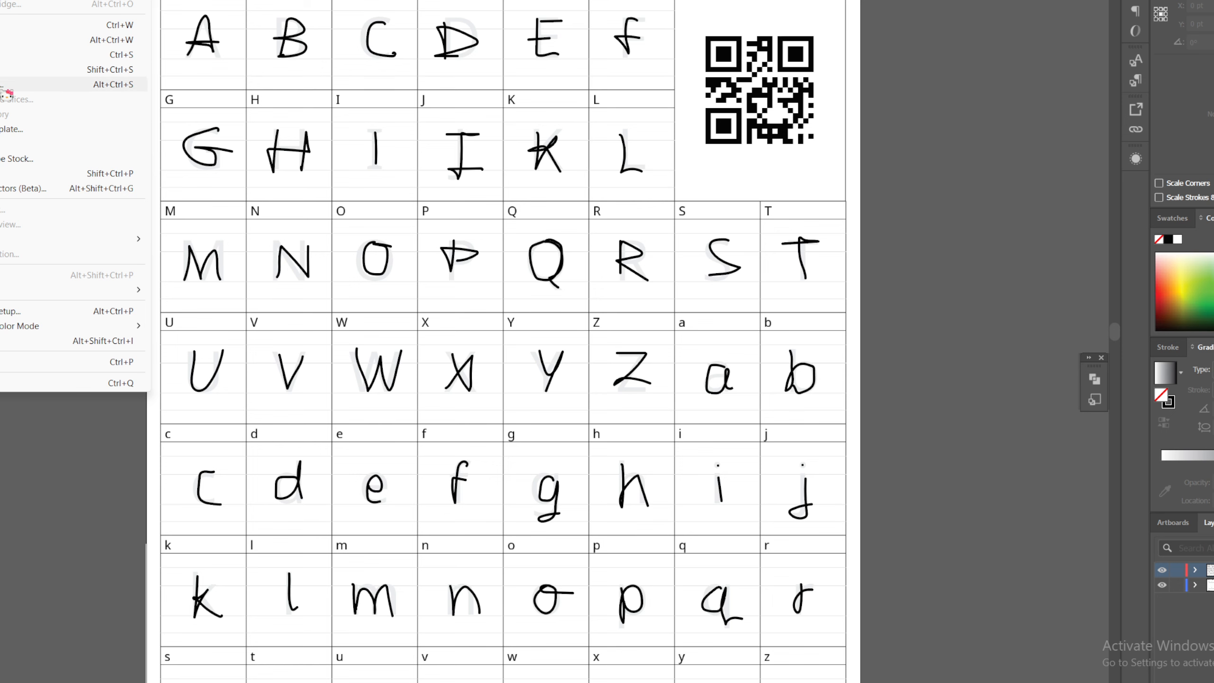
{"action": "mouse_move", "coordinate": [14, 239]}
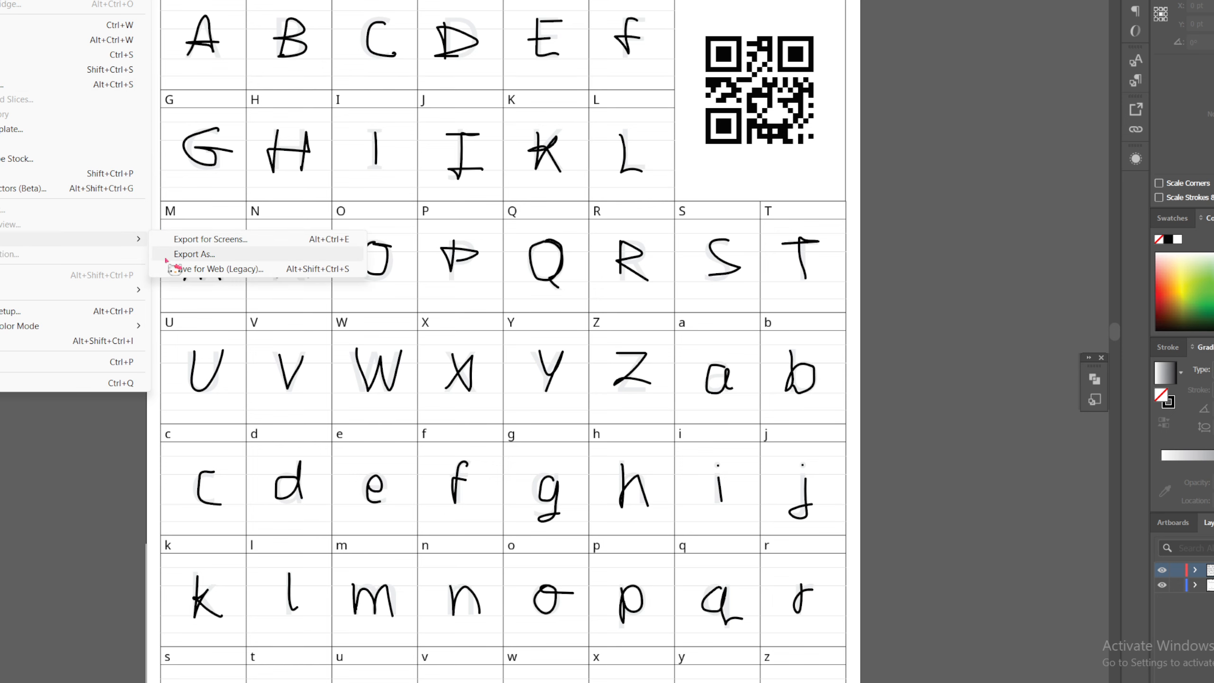
{"action": "left_click", "coordinate": [176, 258]}
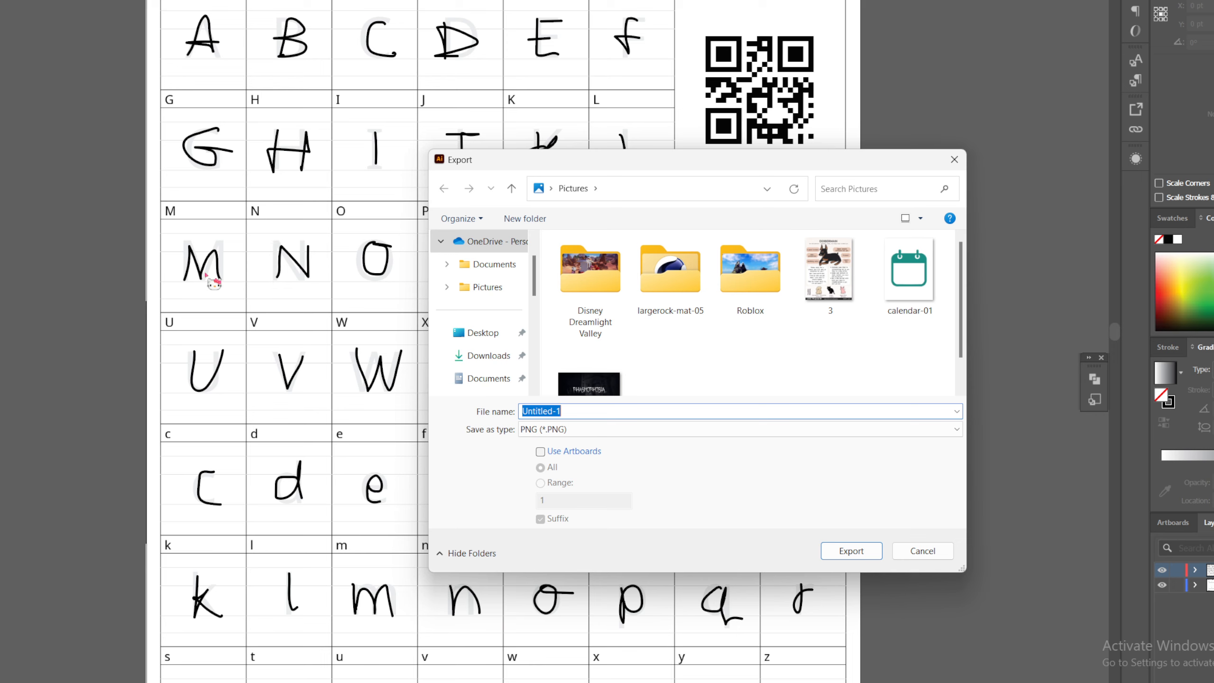
{"action": "type", "text": "lal"}
{"action": "type", "text": "a"}
{"action": "key", "text": "BackSpace"}
{"action": "key", "text": "BackSpace"}
{"action": "key", "text": "BackSpace"}
{"action": "key", "text": "BackSpace"}
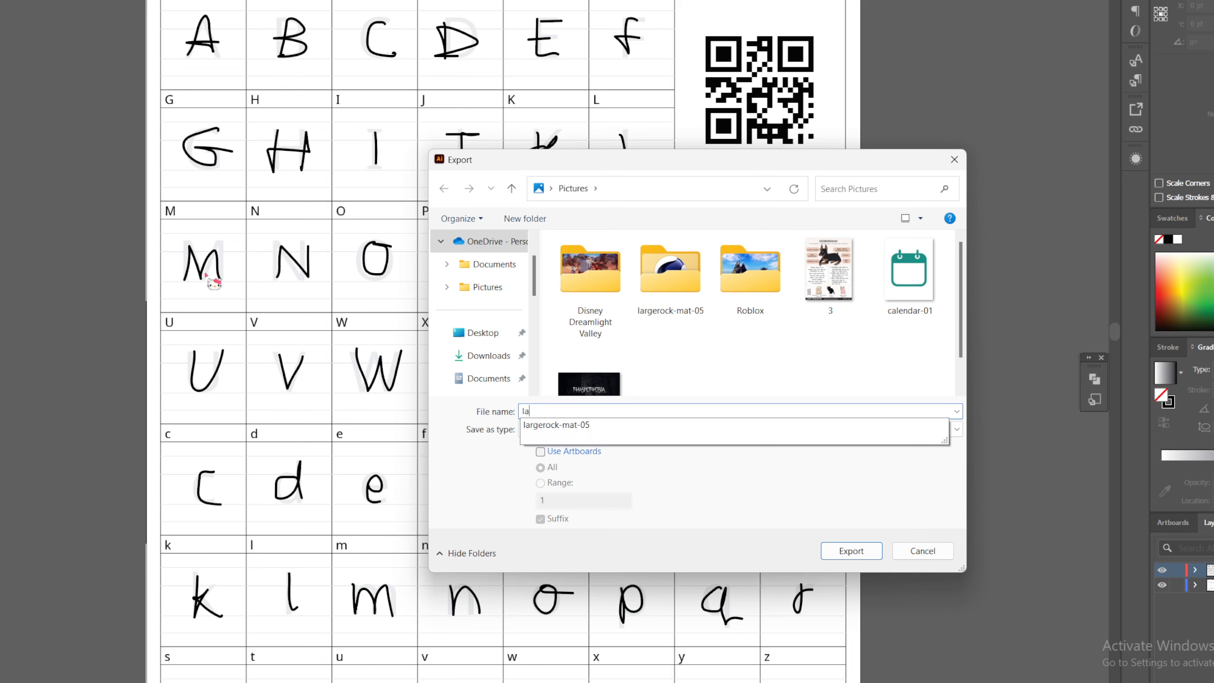
Export the lettered template as a PNG named font, using all artboards and the default PNG options
{"action": "type", "text": "font"}
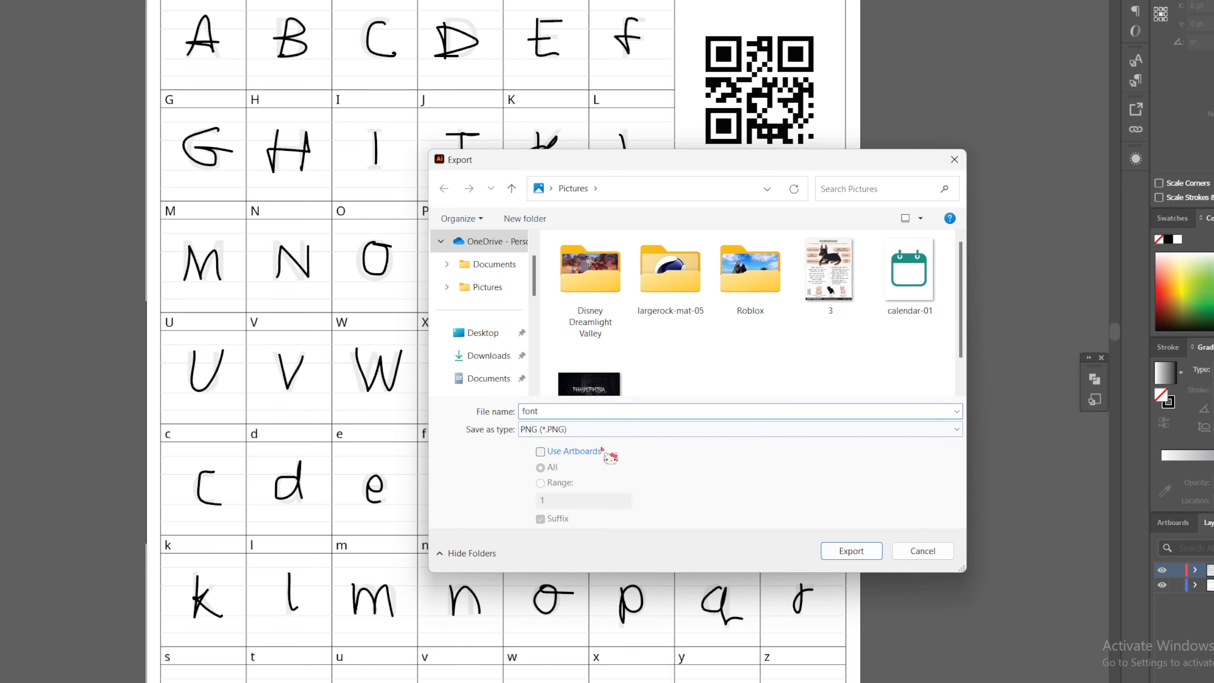
{"action": "left_click", "coordinate": [575, 452]}
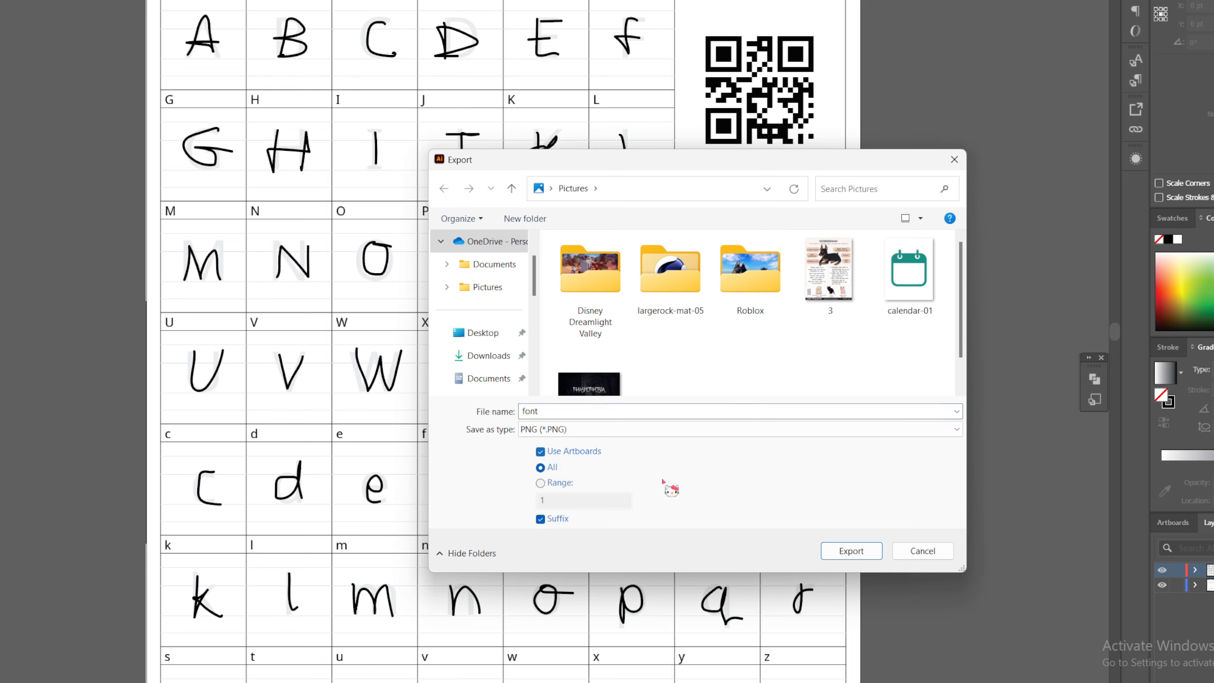
{"action": "left_click", "coordinate": [851, 551]}
{"action": "left_click", "coordinate": [617, 535]}
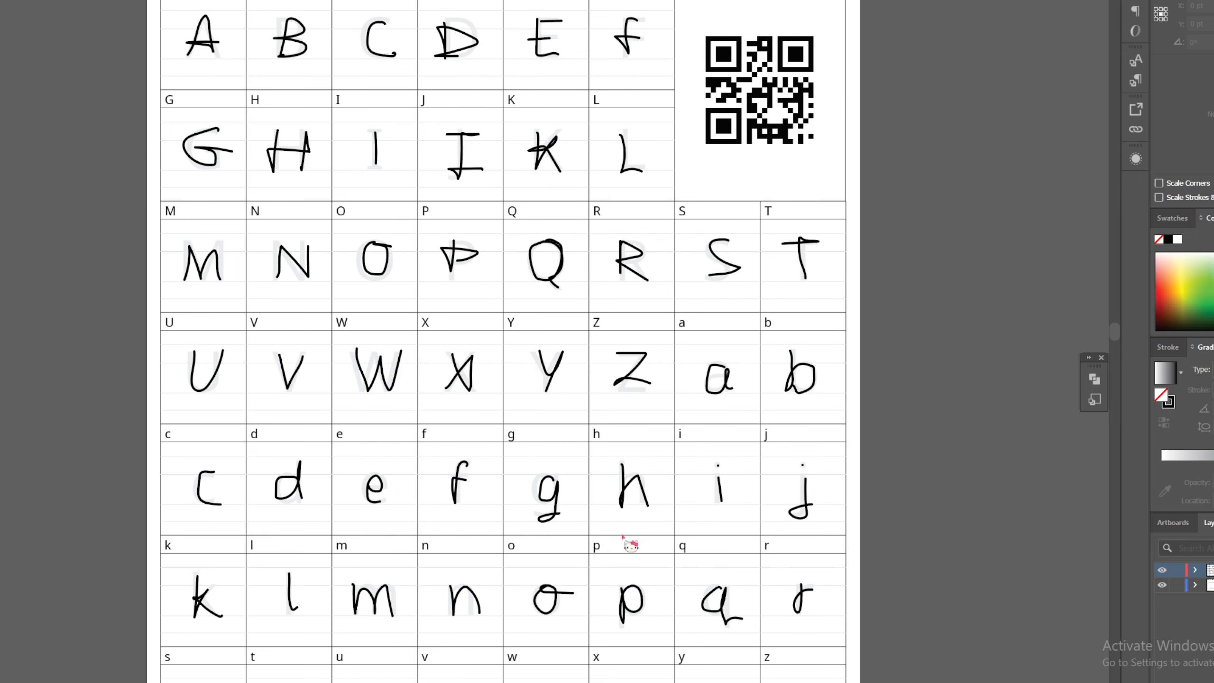
Switch to the Calligraphr window in Edge, dismiss the template download dialog and open the My Fonts page
{"action": "mouse_move", "coordinate": [616, 682]}
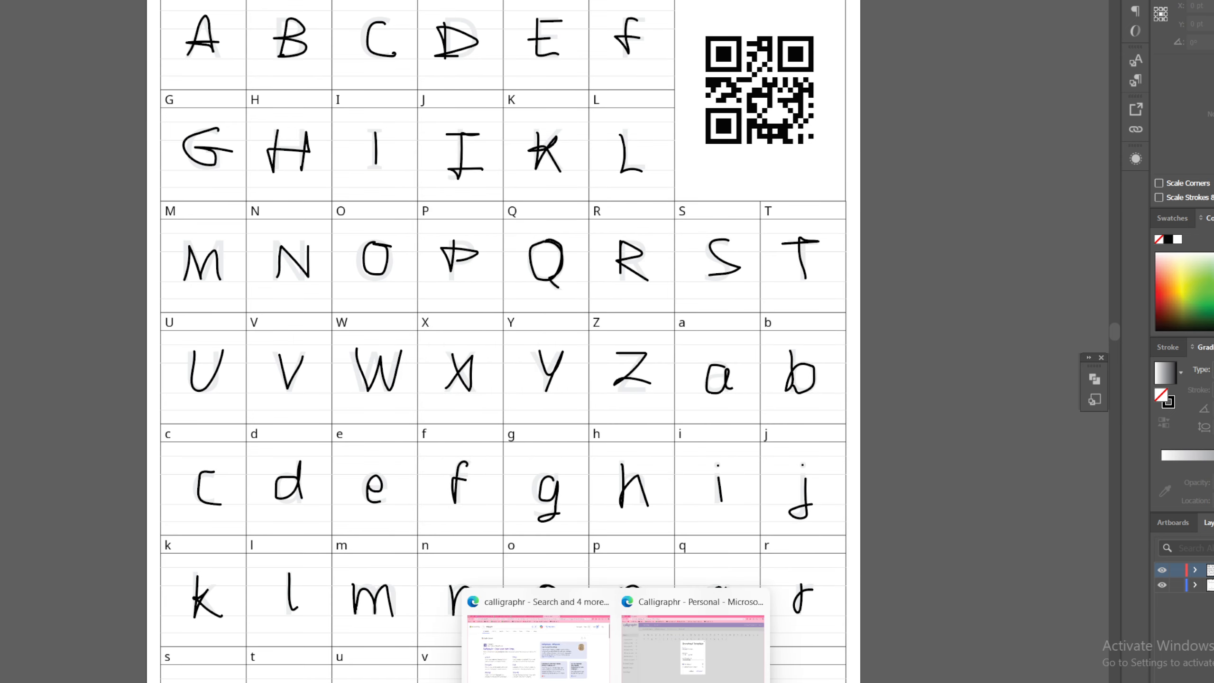
{"action": "left_click", "coordinate": [681, 617]}
{"action": "left_click", "coordinate": [718, 183]}
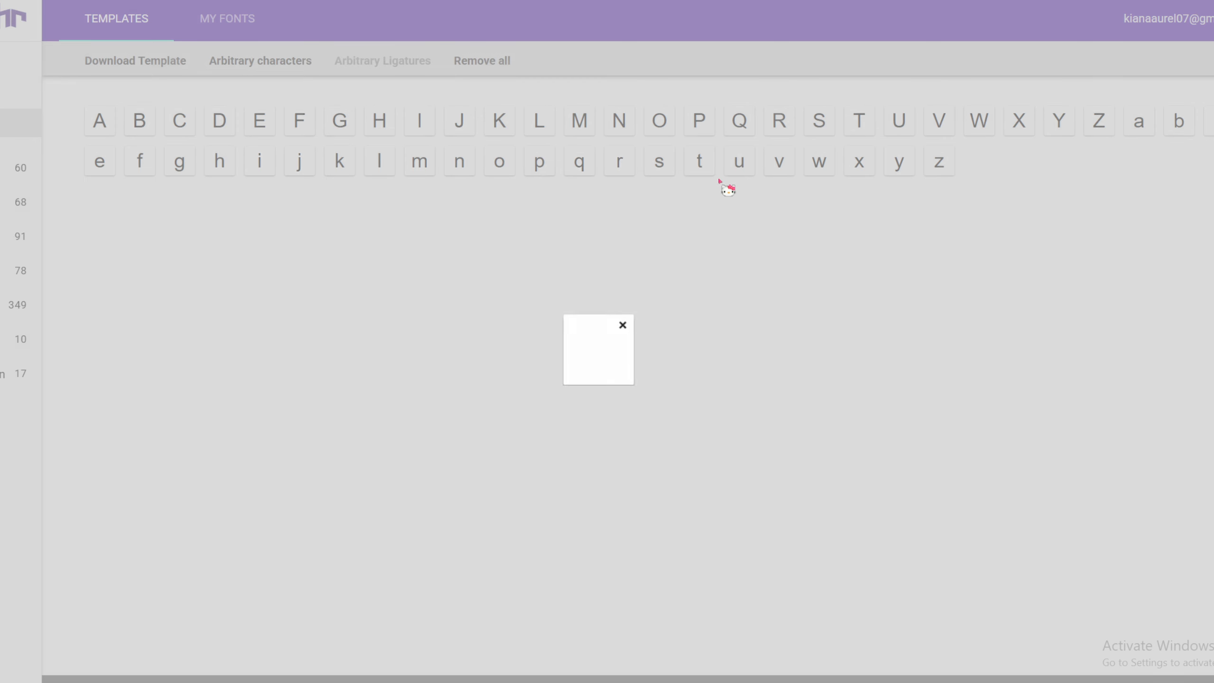
{"action": "left_click", "coordinate": [260, 30]}
Upload font-01.png as the filled template with automatic template cleaning enabled
{"action": "left_click", "coordinate": [197, 69]}
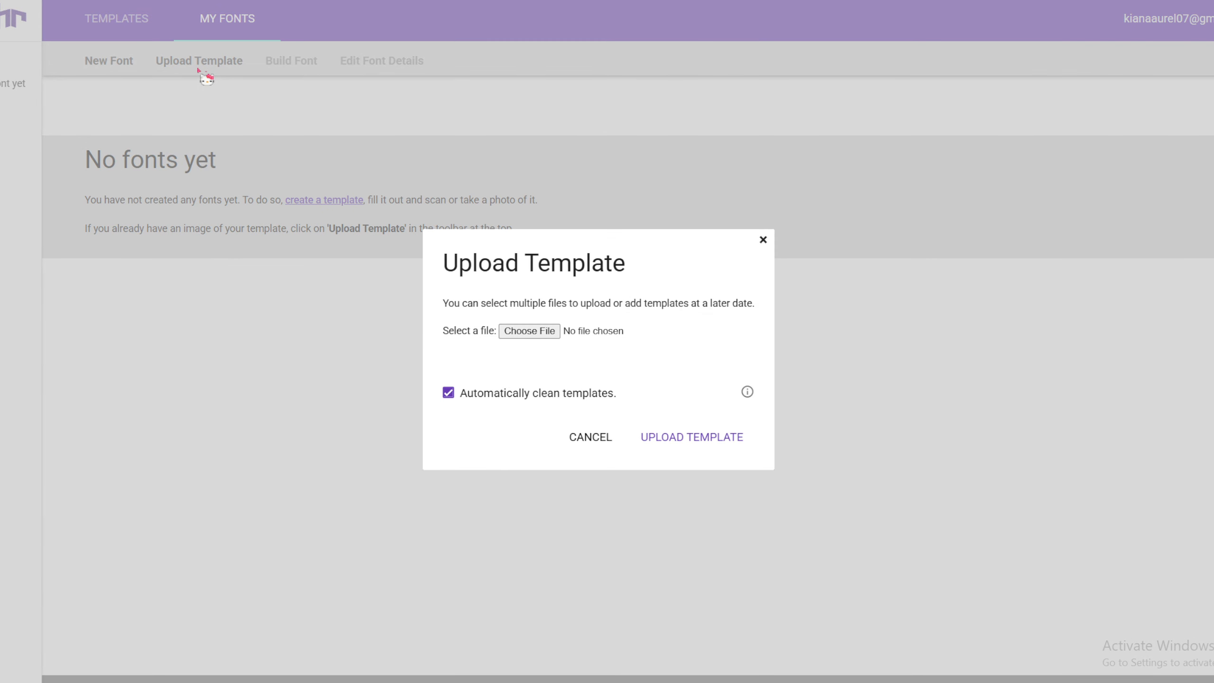
{"action": "left_click", "coordinate": [532, 332]}
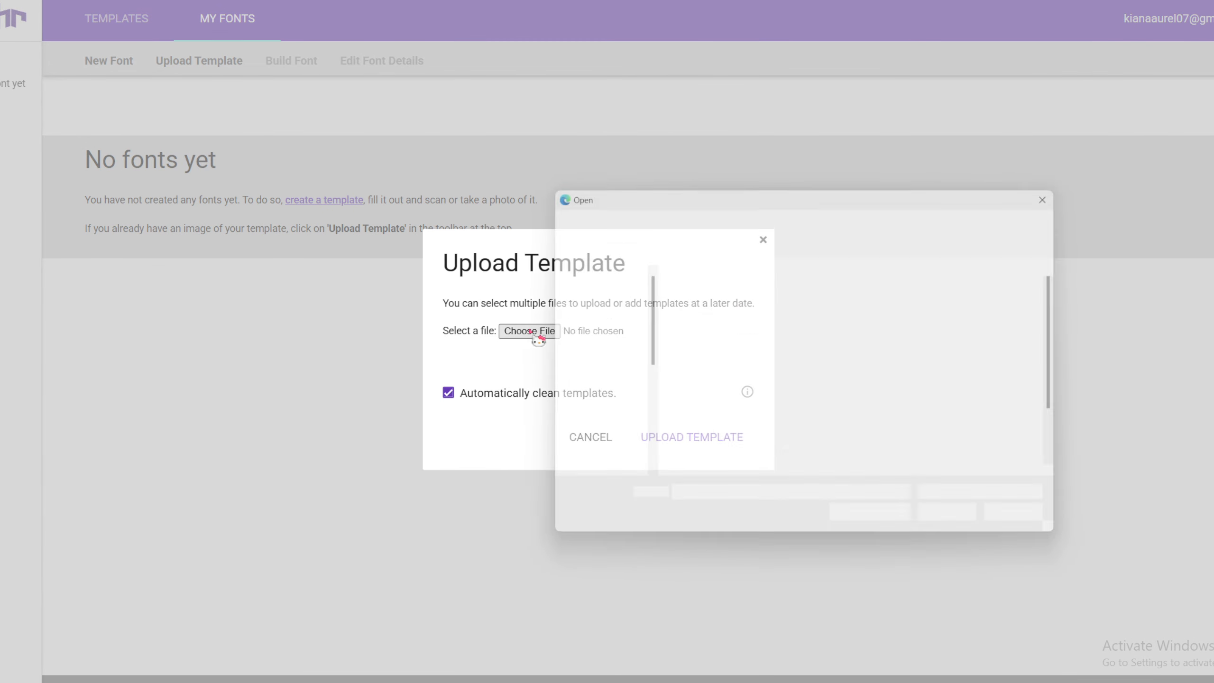
{"action": "scroll", "coordinate": [866, 425], "scroll_direction": "down", "scroll_amount": 2}
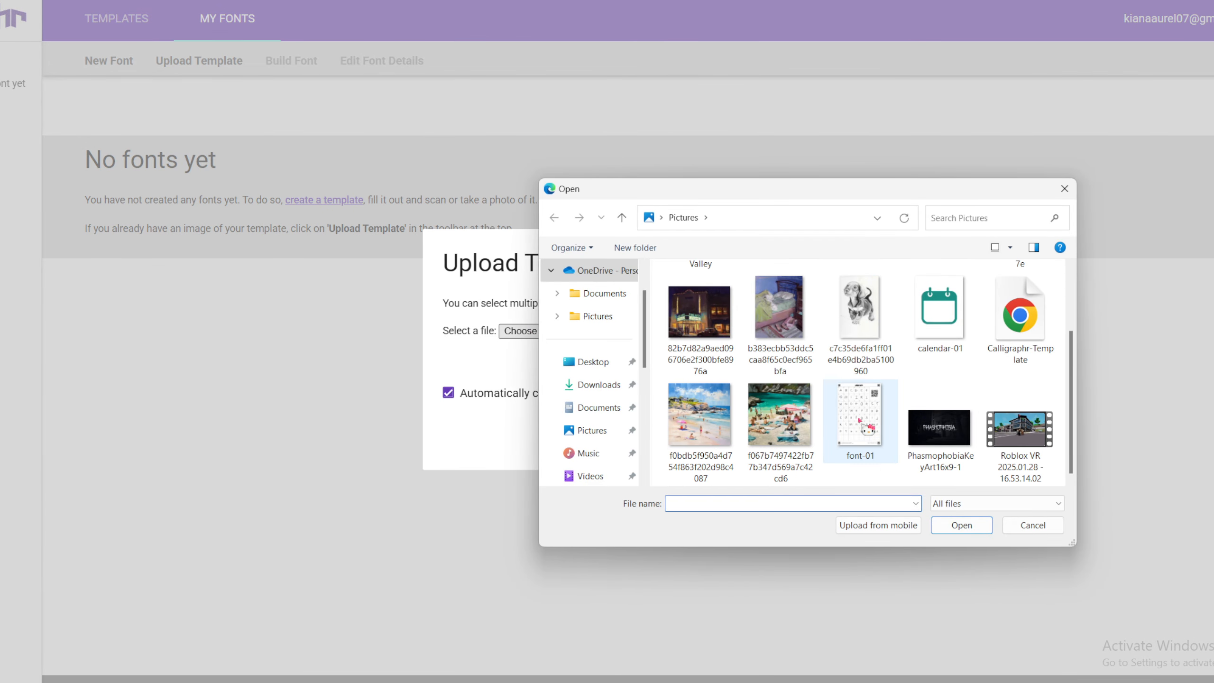
{"action": "double_click", "coordinate": [860, 420]}
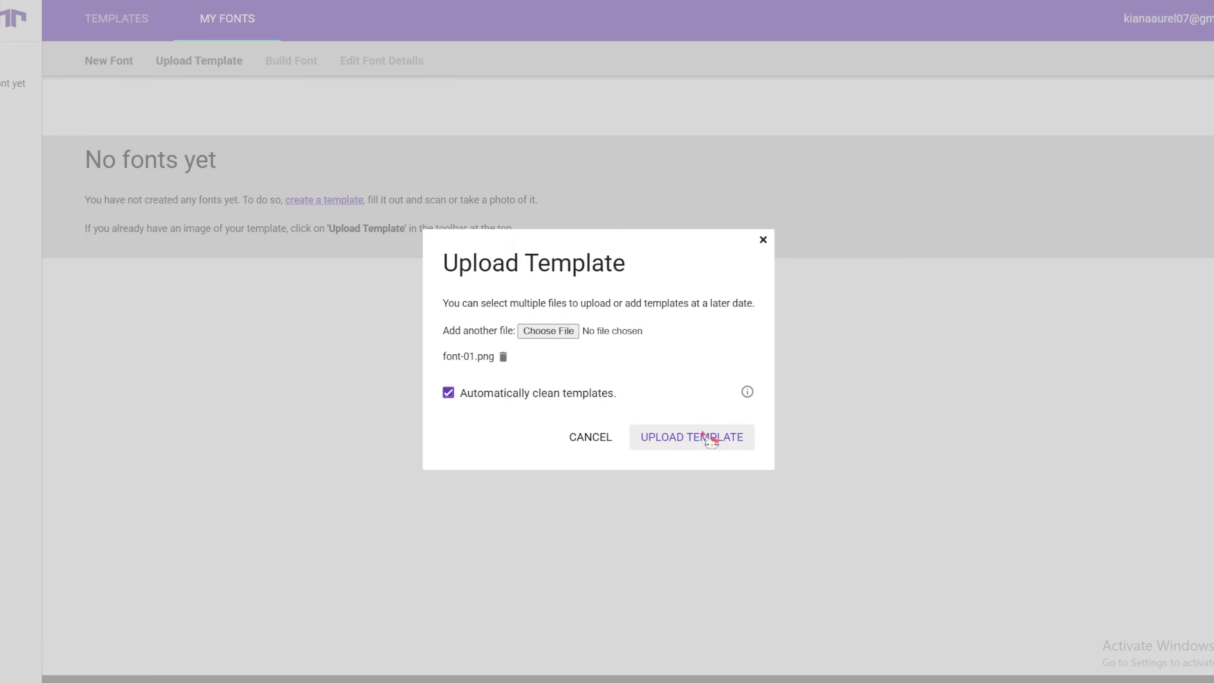
{"action": "left_click", "coordinate": [710, 438]}
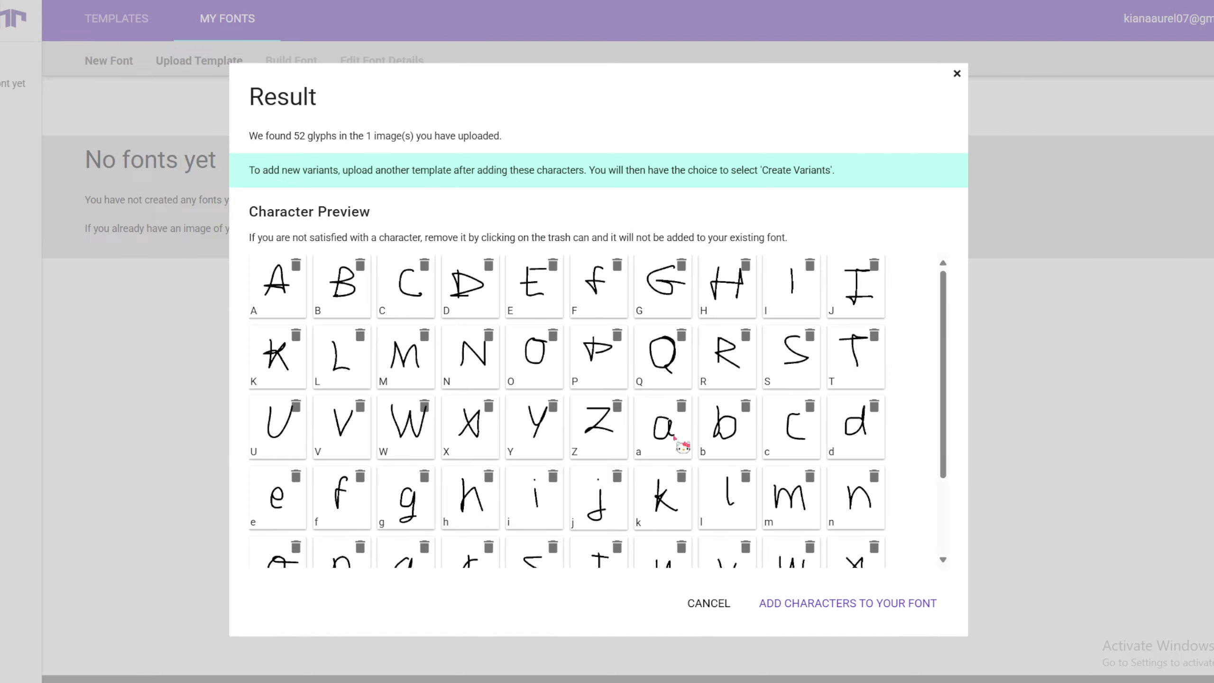
Review all uppercase and lowercase characters in the upload result, then close it without adding them
{"action": "scroll", "coordinate": [672, 436], "scroll_direction": "down", "scroll_amount": 3}
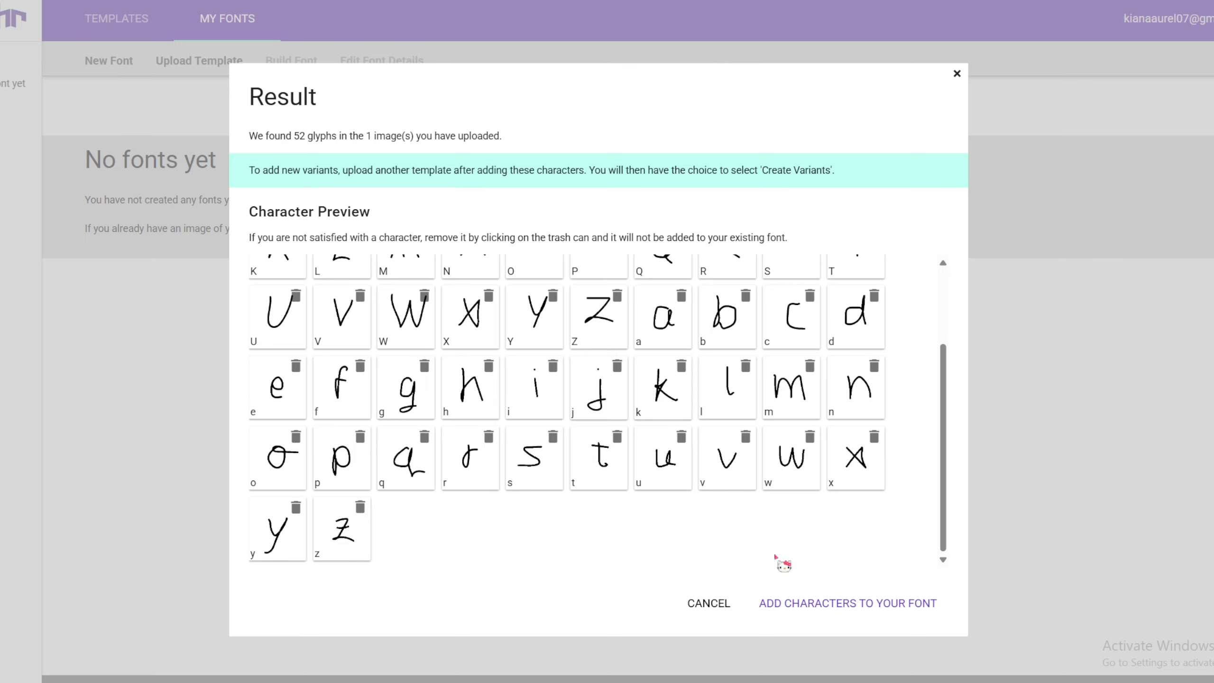
{"action": "scroll", "coordinate": [691, 553], "scroll_direction": "up", "scroll_amount": 3}
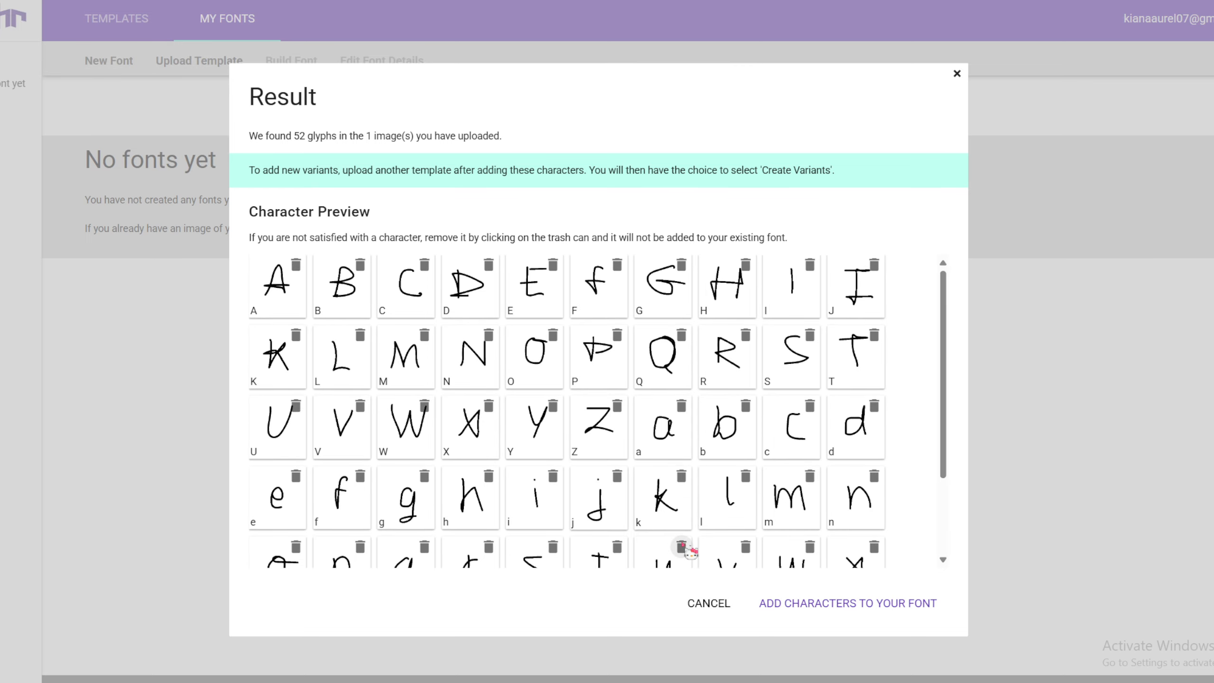
{"action": "scroll", "coordinate": [691, 552], "scroll_direction": "down", "scroll_amount": 3}
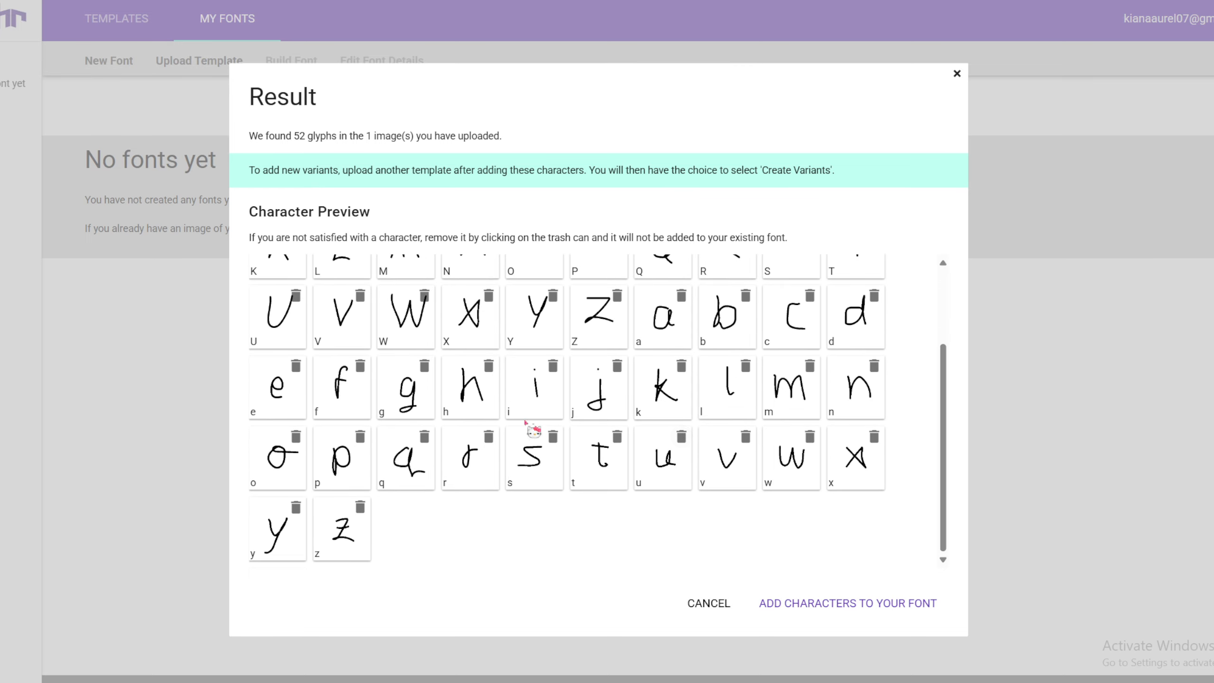
{"action": "scroll", "coordinate": [434, 408], "scroll_direction": "up", "scroll_amount": 3}
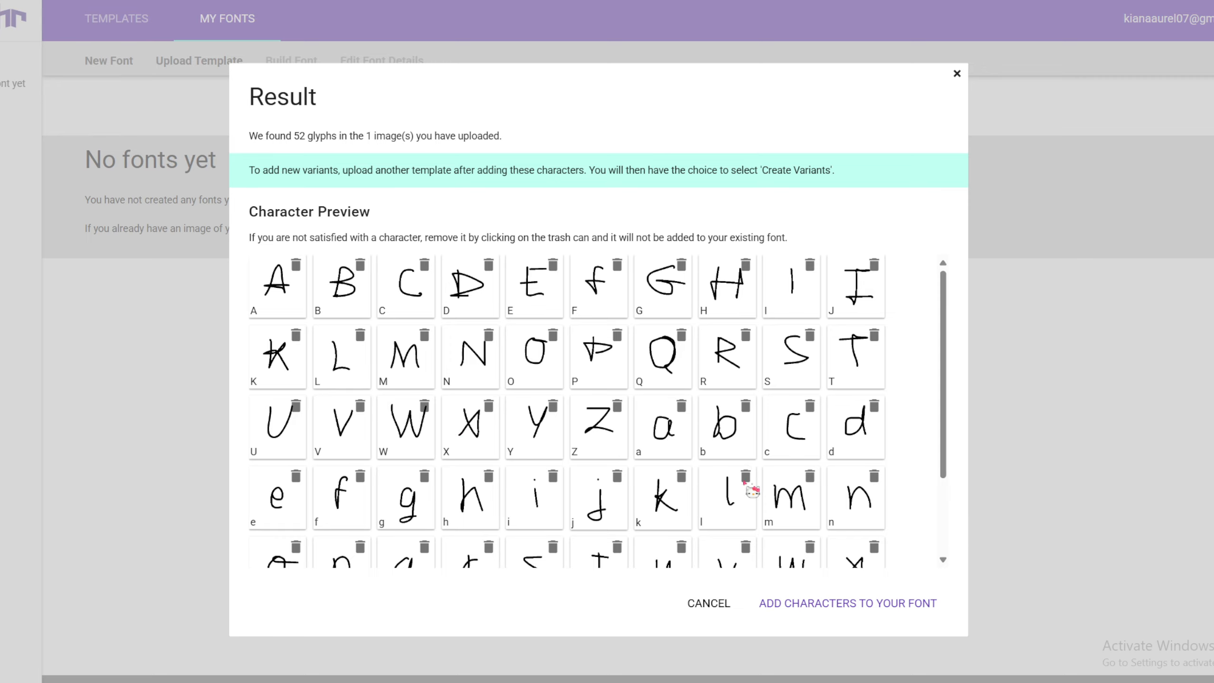
{"action": "left_click", "coordinate": [956, 74]}
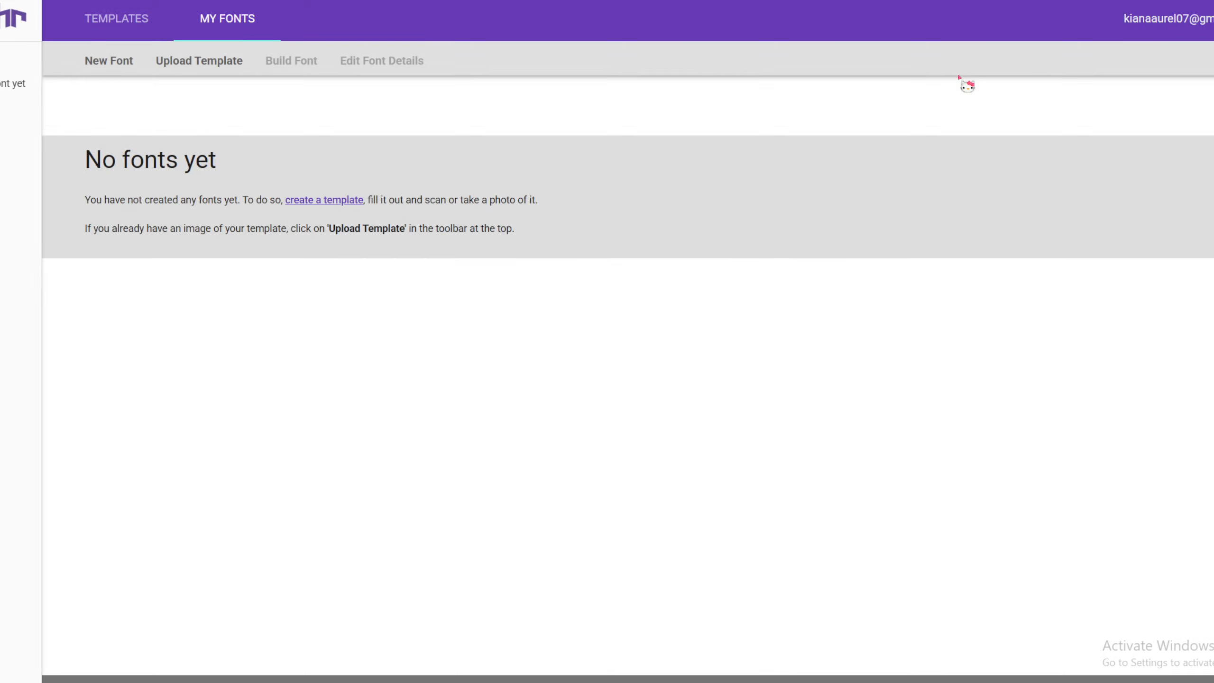
{"action": "left_click", "coordinate": [201, 67]}
{"action": "left_click", "coordinate": [763, 239]}
{"action": "left_click", "coordinate": [102, 64]}
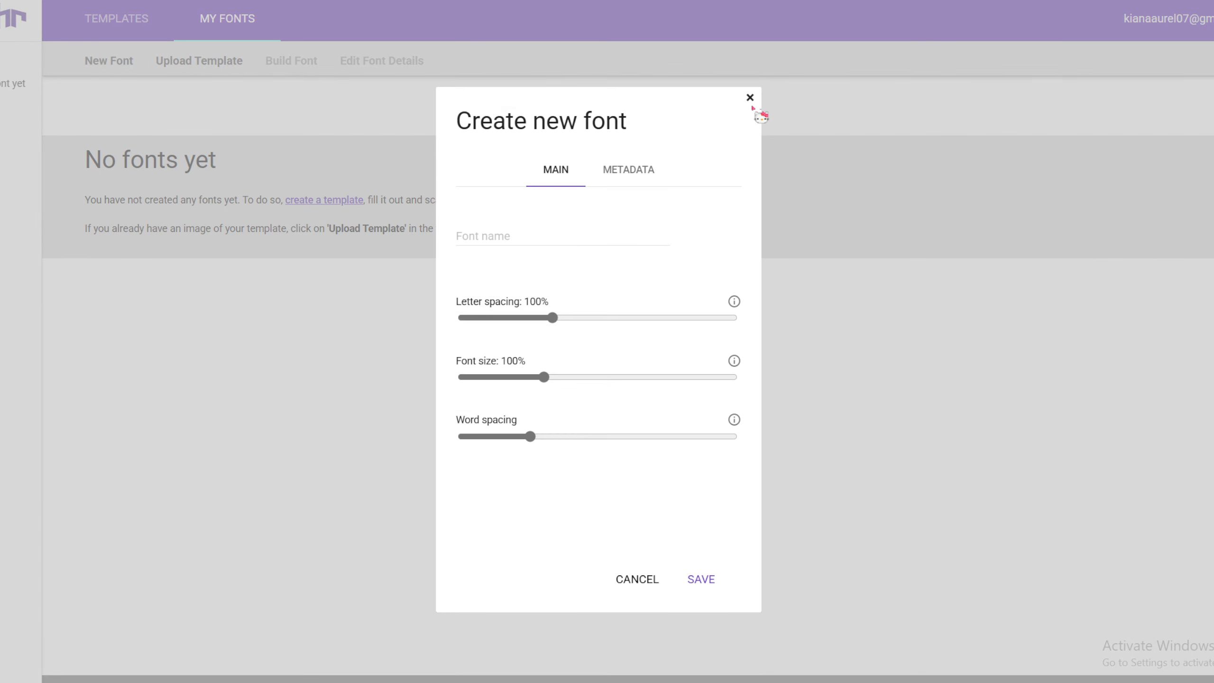
{"action": "left_click", "coordinate": [749, 100]}
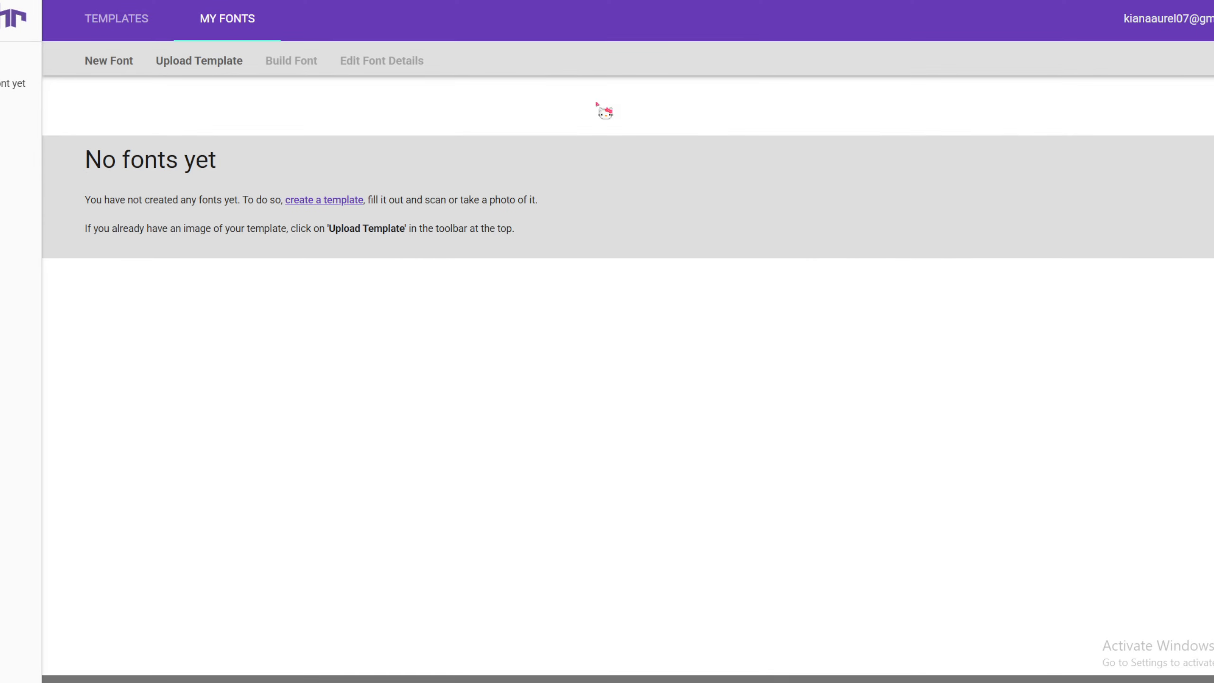
Upload the filled template font-01.png again with automatic cleaning and add its characters to the font
{"action": "left_click", "coordinate": [174, 64]}
{"action": "left_click", "coordinate": [550, 335]}
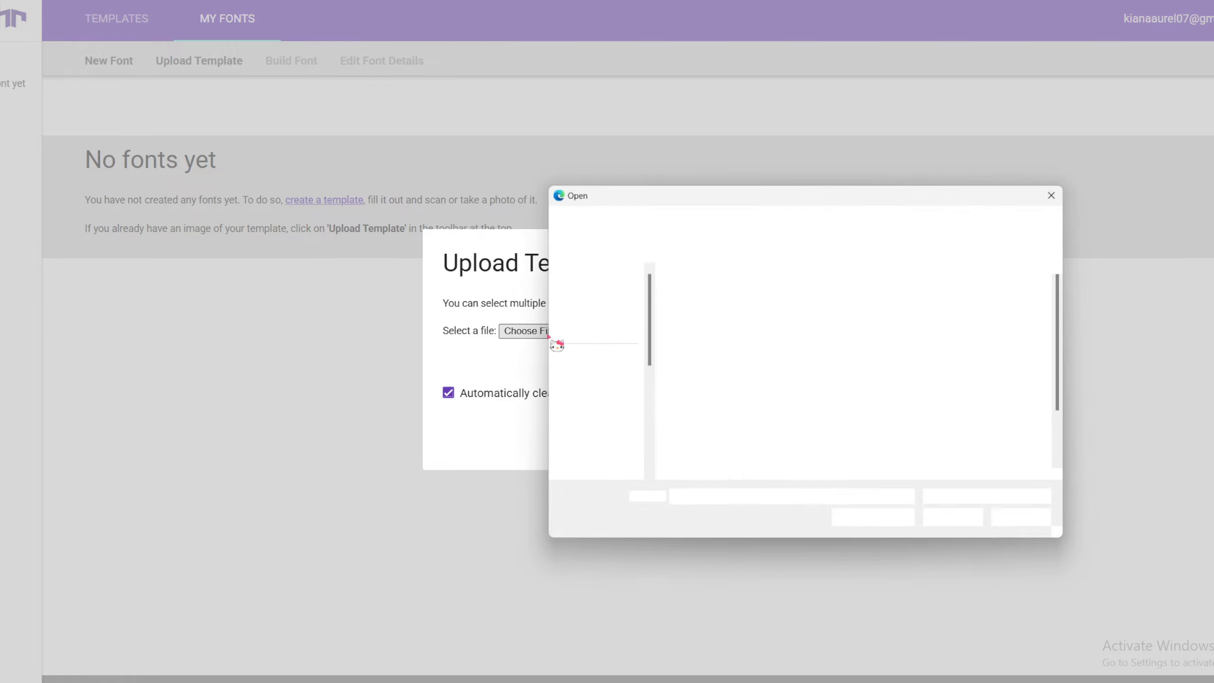
{"action": "scroll", "coordinate": [779, 406], "scroll_direction": "down", "scroll_amount": 2}
{"action": "double_click", "coordinate": [860, 411]}
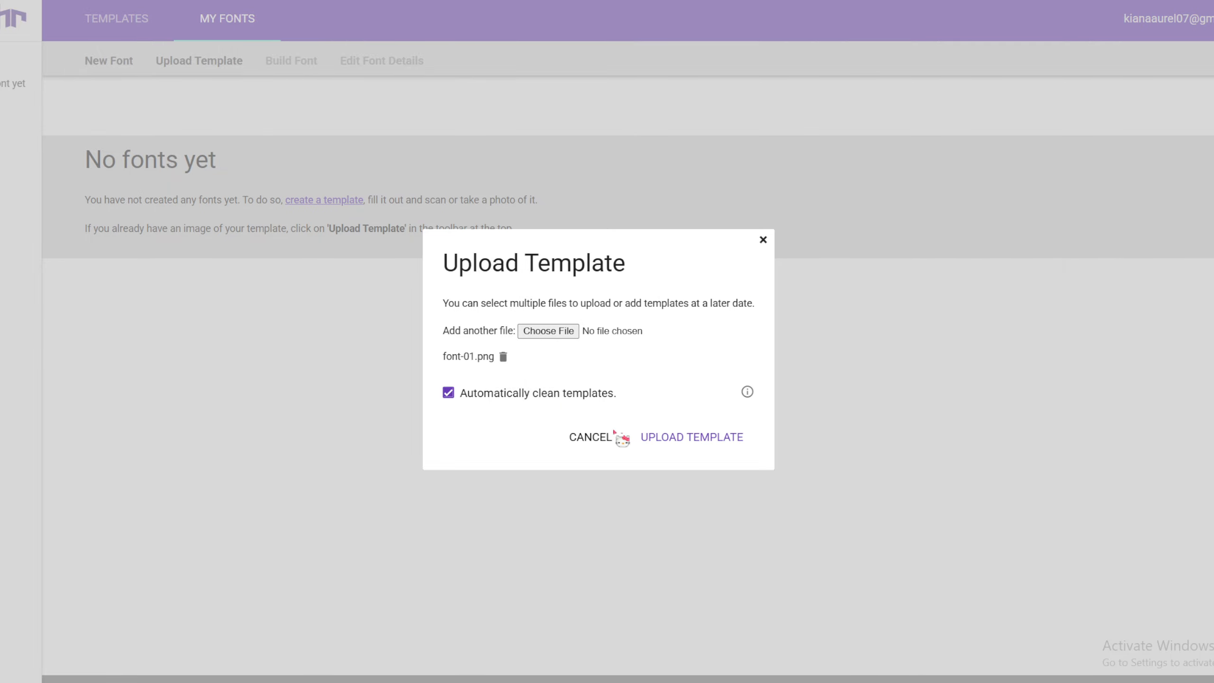
{"action": "left_click", "coordinate": [651, 435]}
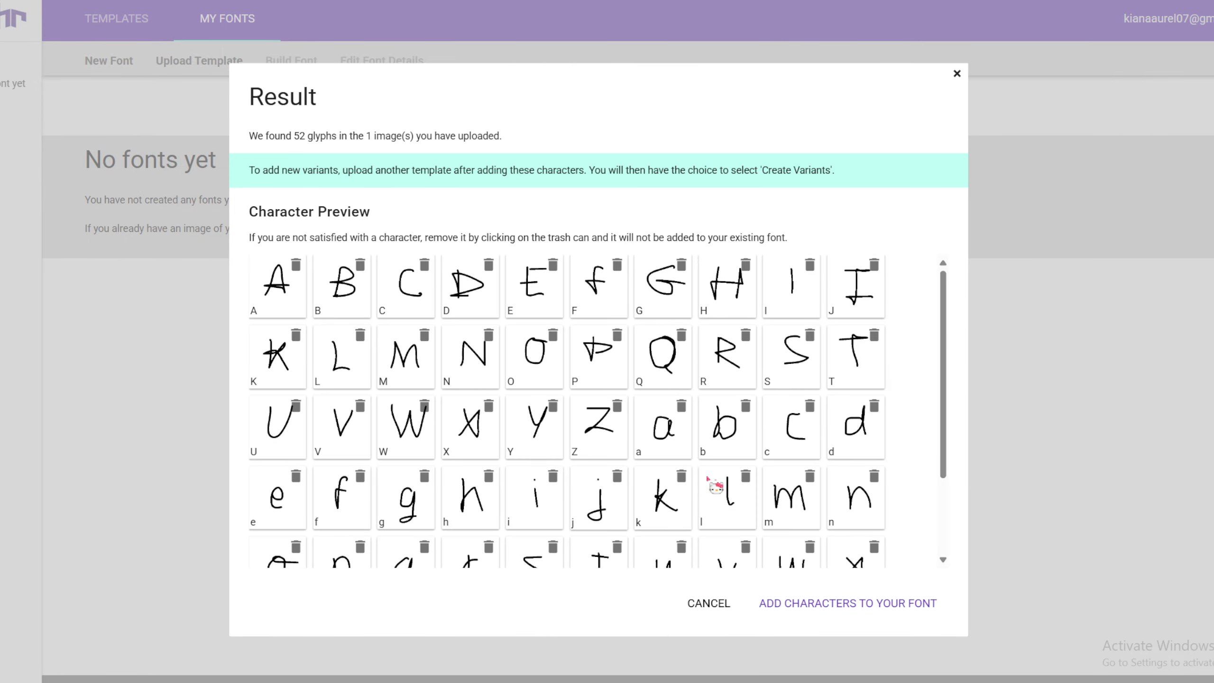
{"action": "scroll", "coordinate": [716, 486], "scroll_direction": "down", "scroll_amount": 3}
{"action": "left_click", "coordinate": [847, 604]}
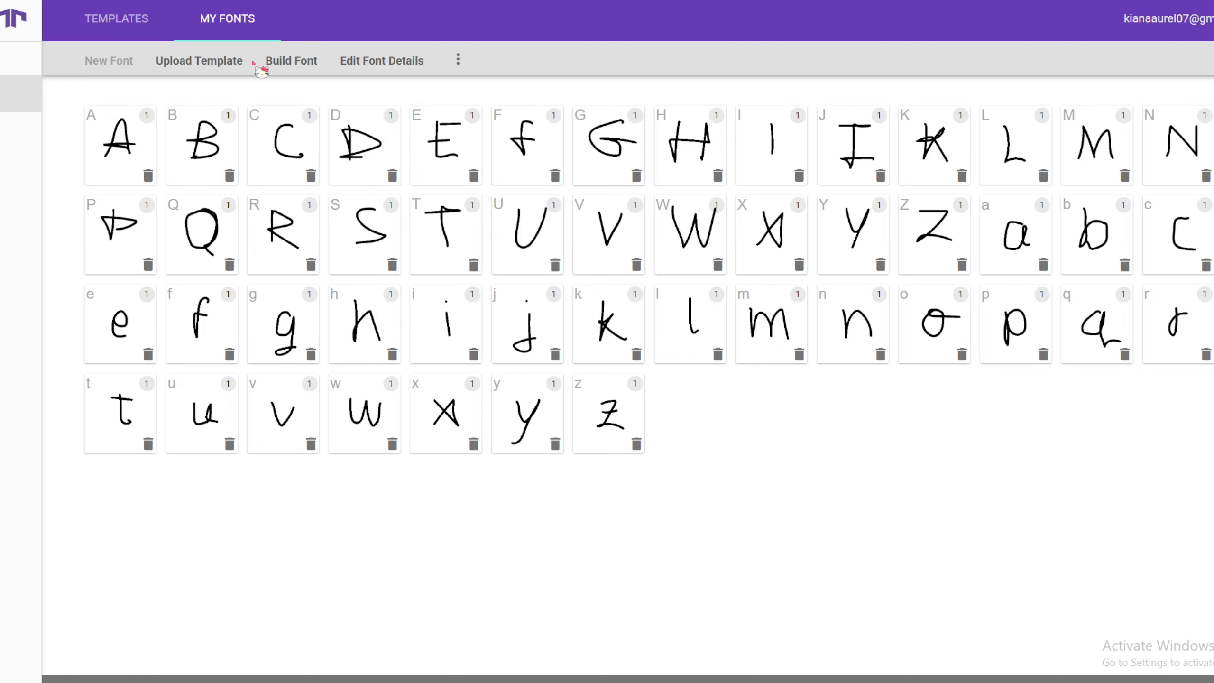
View the font's name, letter spacing, size and word spacing settings, and close them without saving
{"action": "left_click", "coordinate": [458, 60]}
{"action": "left_click", "coordinate": [399, 60]}
{"action": "left_click", "coordinate": [394, 60]}
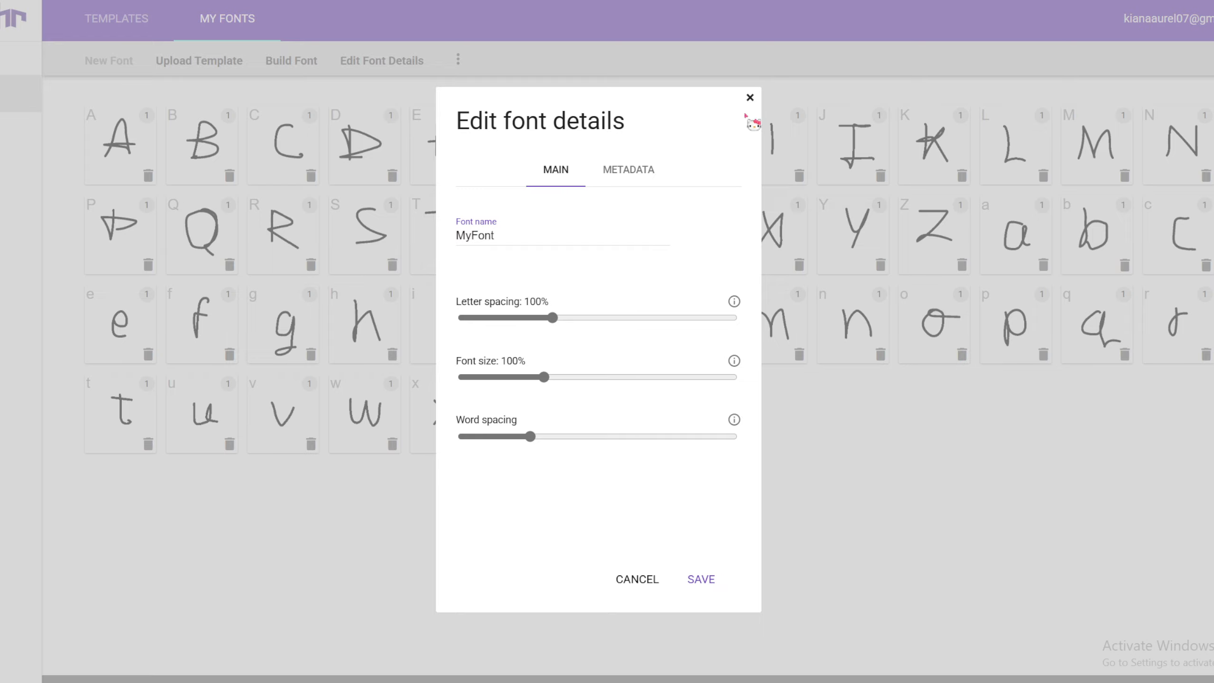
{"action": "left_click", "coordinate": [750, 98]}
Build the font from the added characters under the name random
{"action": "left_click", "coordinate": [305, 65]}
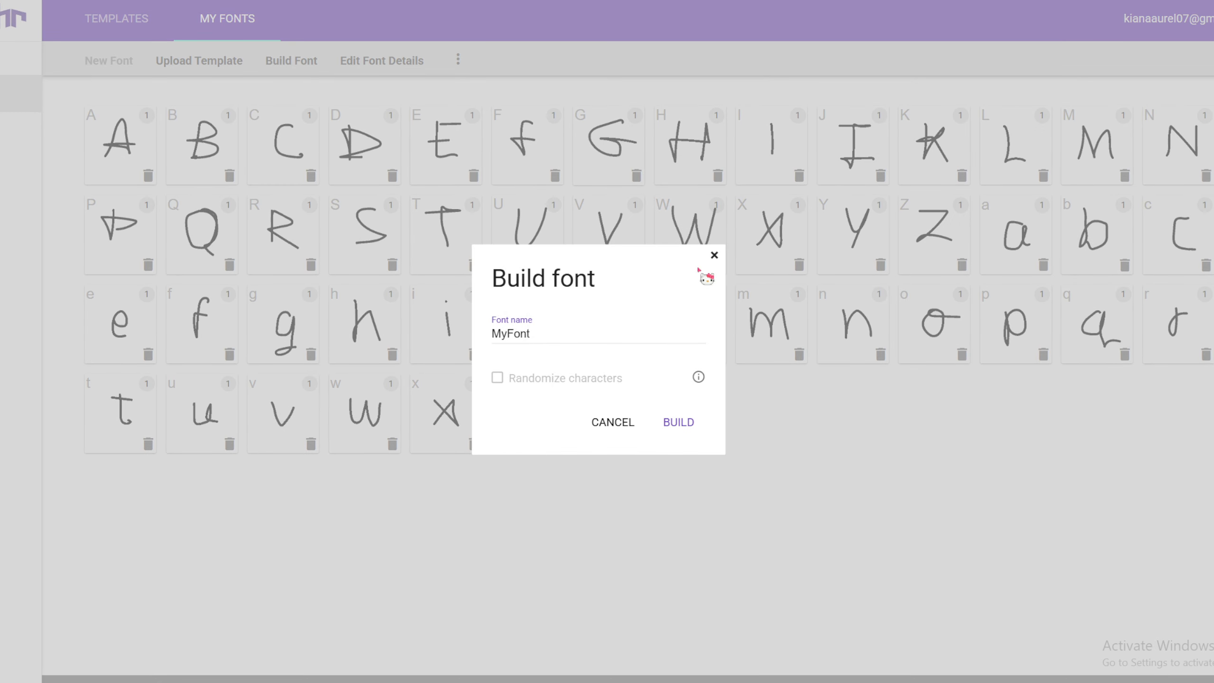
{"action": "left_click_drag", "start_coordinate": [548, 337], "coordinate": [337, 334]}
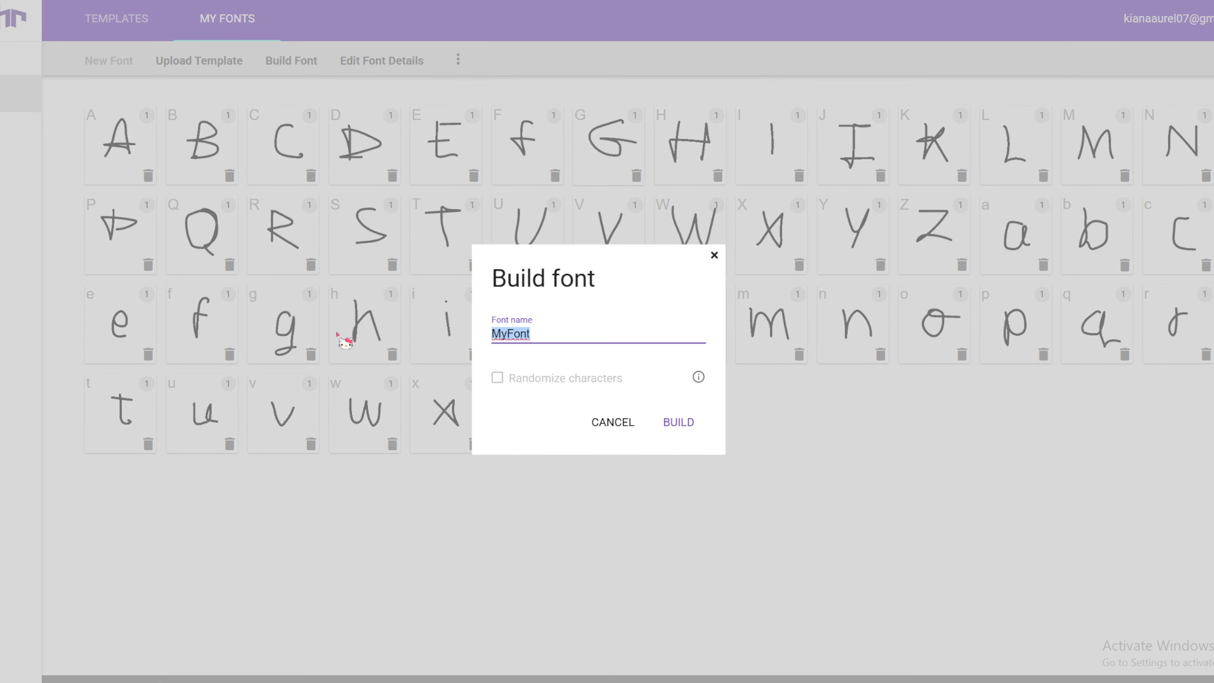
{"action": "type", "text": "random"}
{"action": "left_click", "coordinate": [675, 425]}
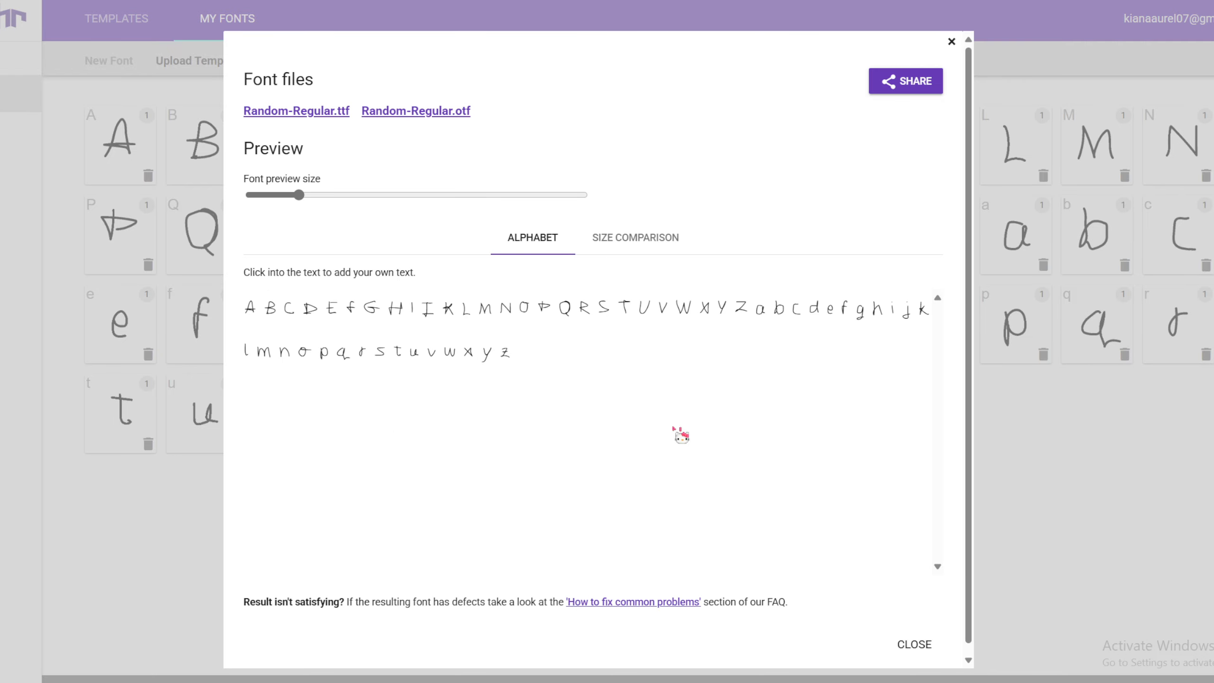
Enlarge the preview of the built font to inspect the alphabet, then open and close the sharing options
{"action": "left_click_drag", "start_coordinate": [300, 196], "coordinate": [347, 217]}
{"action": "scroll", "coordinate": [679, 481], "scroll_direction": "down", "scroll_amount": 1}
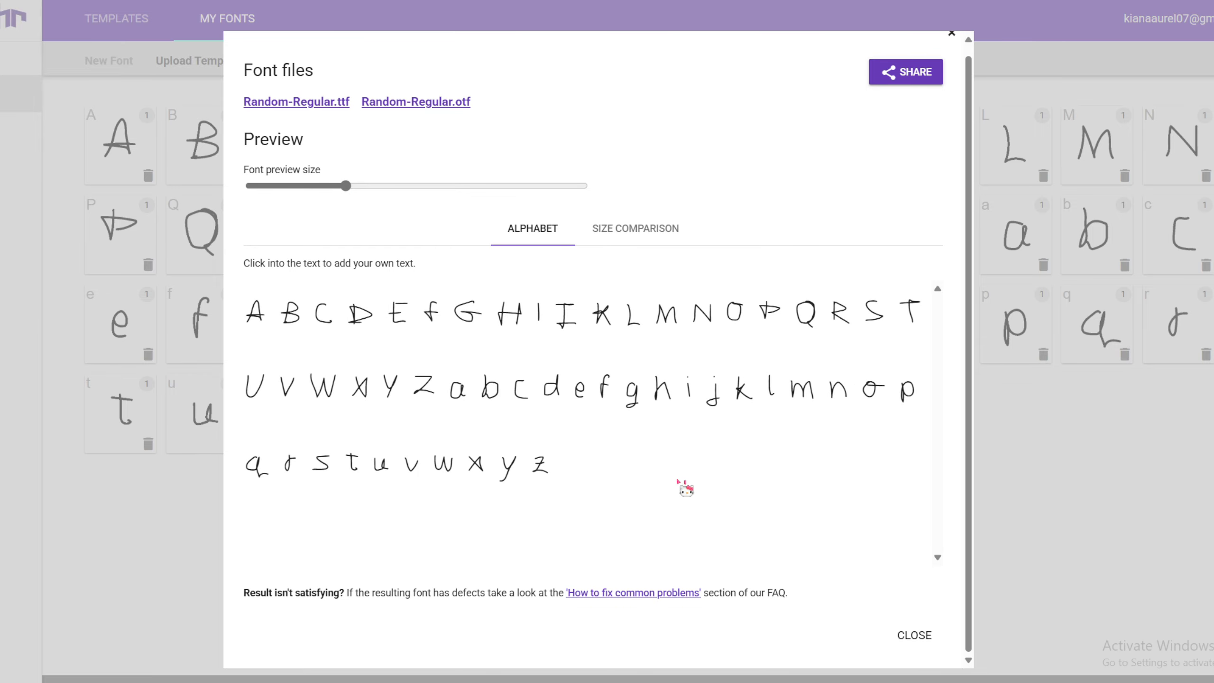
{"action": "left_click", "coordinate": [927, 83]}
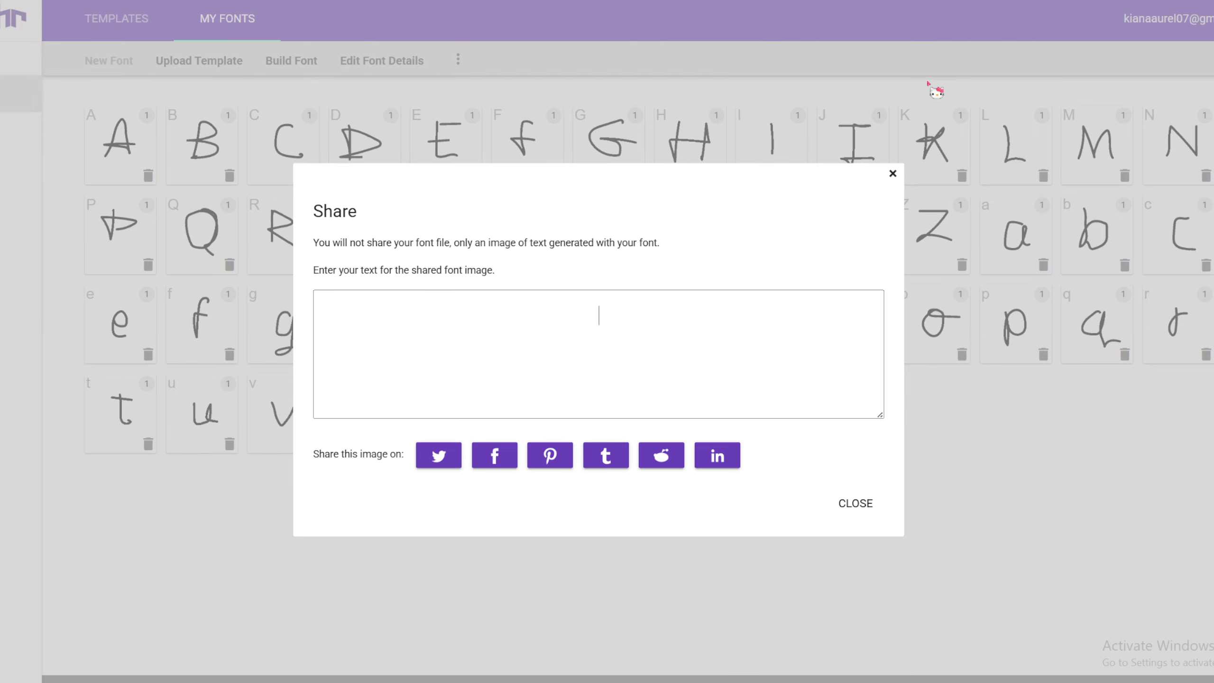
{"action": "left_click", "coordinate": [893, 173]}
Build the font from the added characters with the font name Random
{"action": "left_click", "coordinate": [309, 64]}
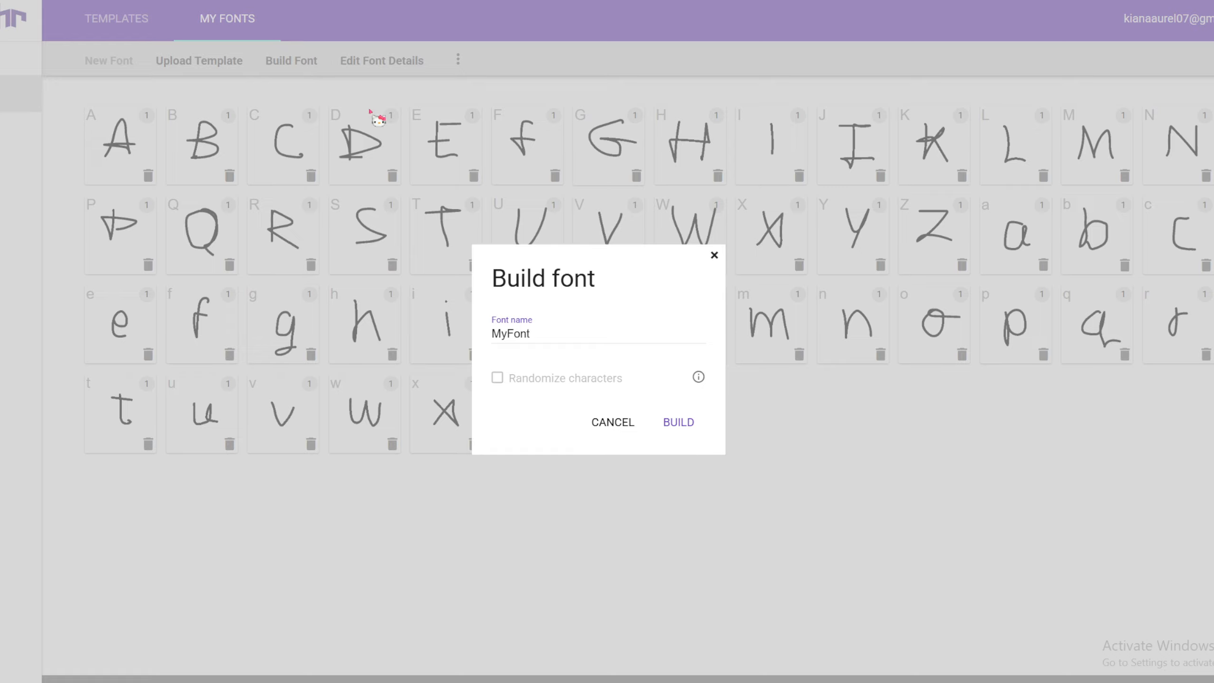
{"action": "double_click", "coordinate": [542, 332]}
{"action": "type", "text": "R"}
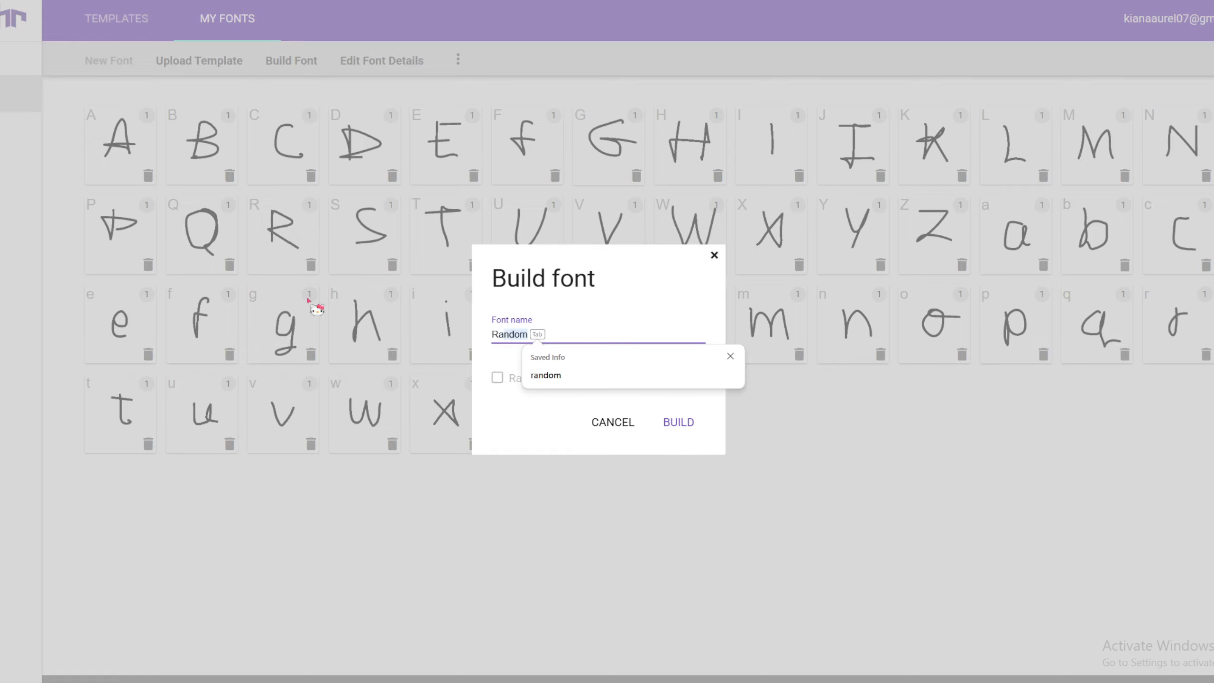
{"action": "key", "text": "Tab"}
{"action": "left_click", "coordinate": [679, 436]}
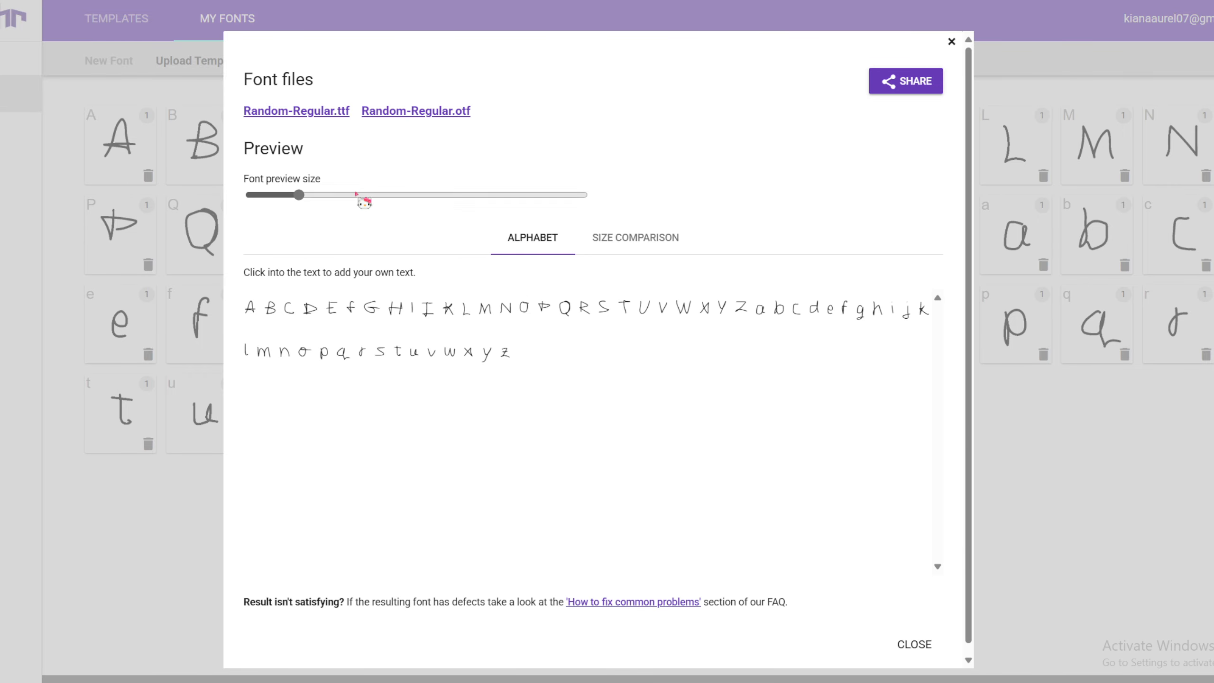
Enlarge the font preview slightly and download the font file Random-Regular.ttf
{"action": "left_click", "coordinate": [330, 195]}
{"action": "left_click_drag", "start_coordinate": [330, 195], "coordinate": [335, 195]}
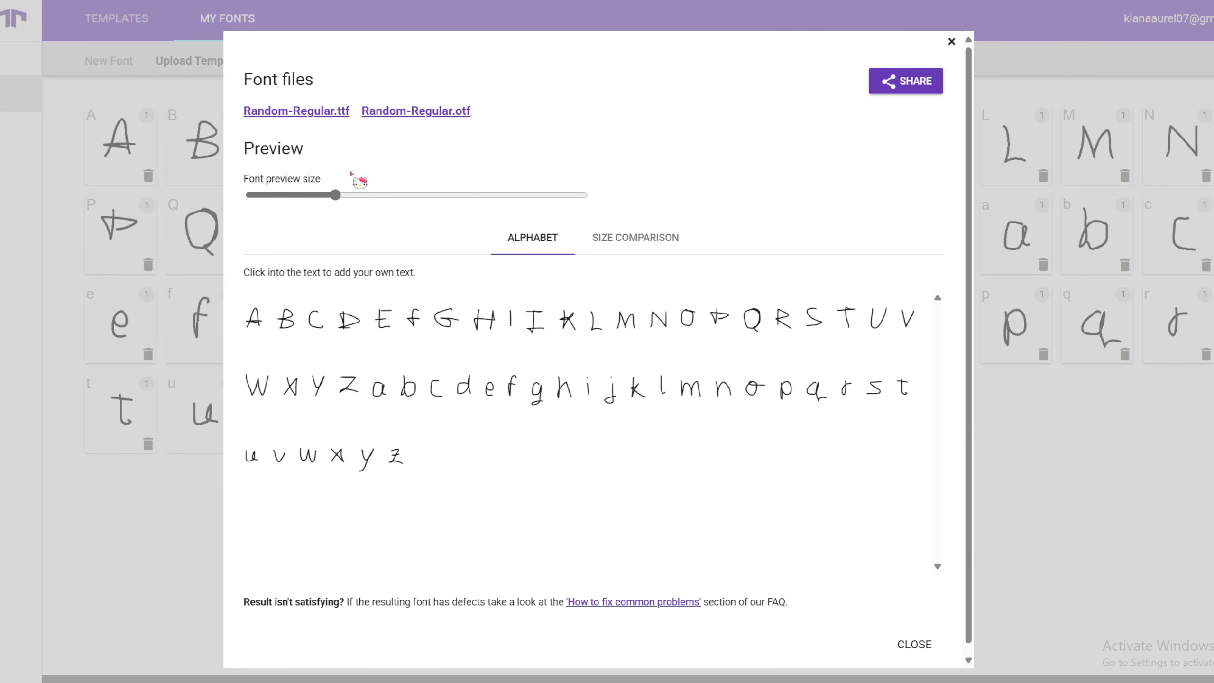
{"action": "left_click", "coordinate": [347, 115]}
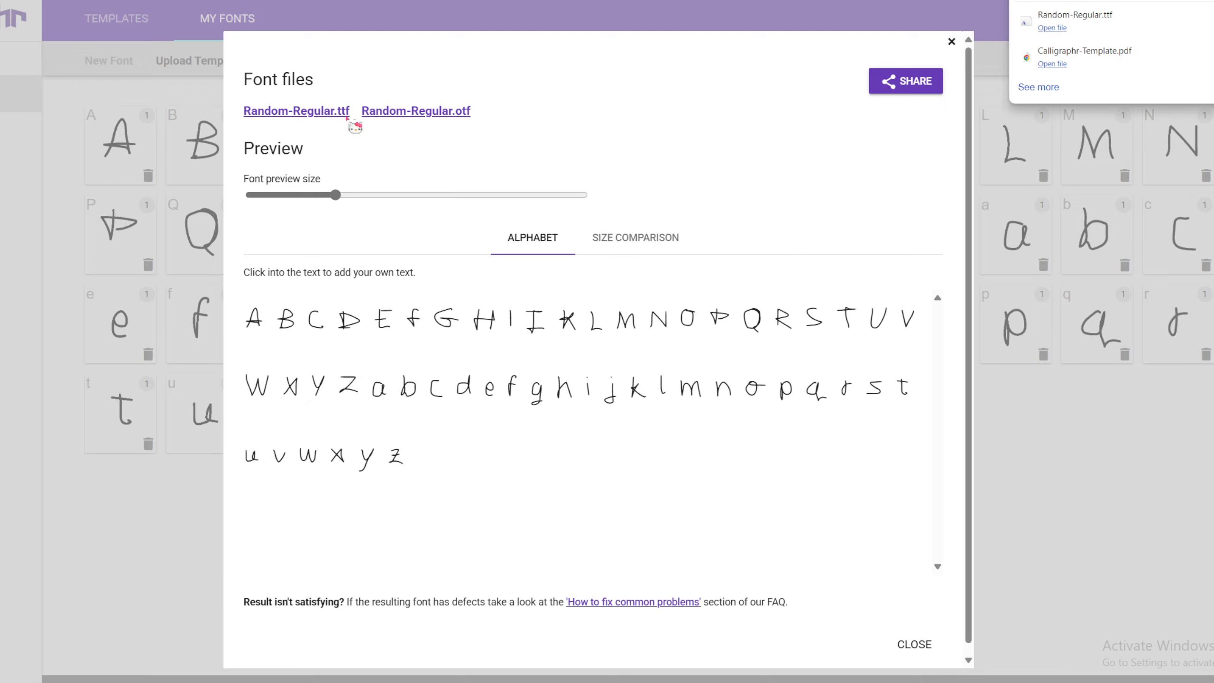